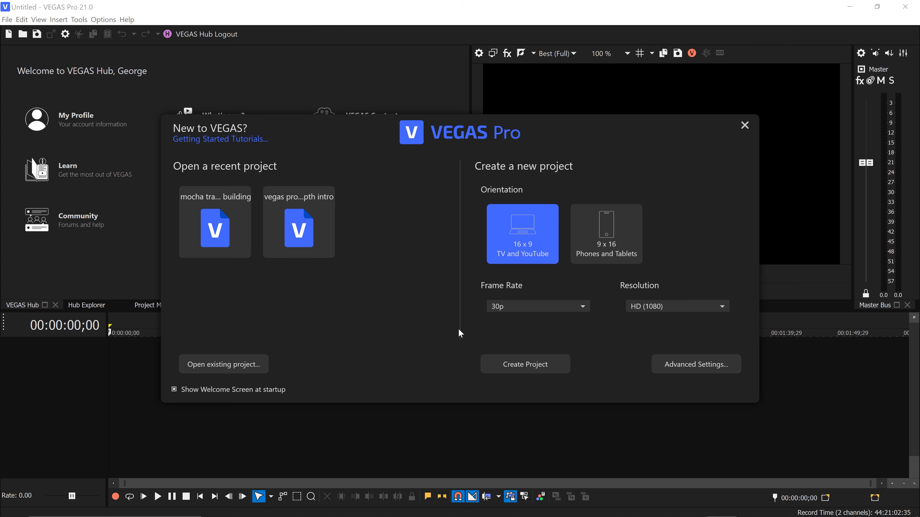
# Dismiss the welcome screen and review the Hub's What's New page, including the version history
pyautogui.click(739, 128)
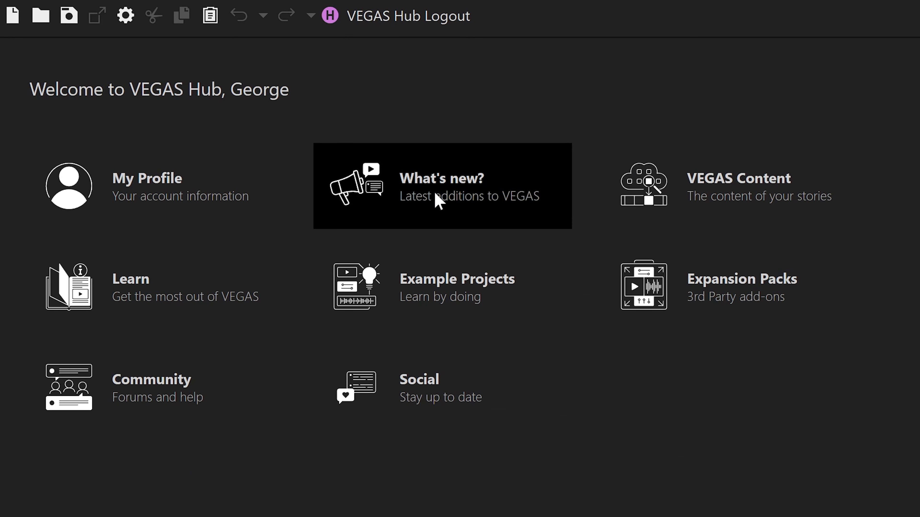
pyautogui.click(488, 220)
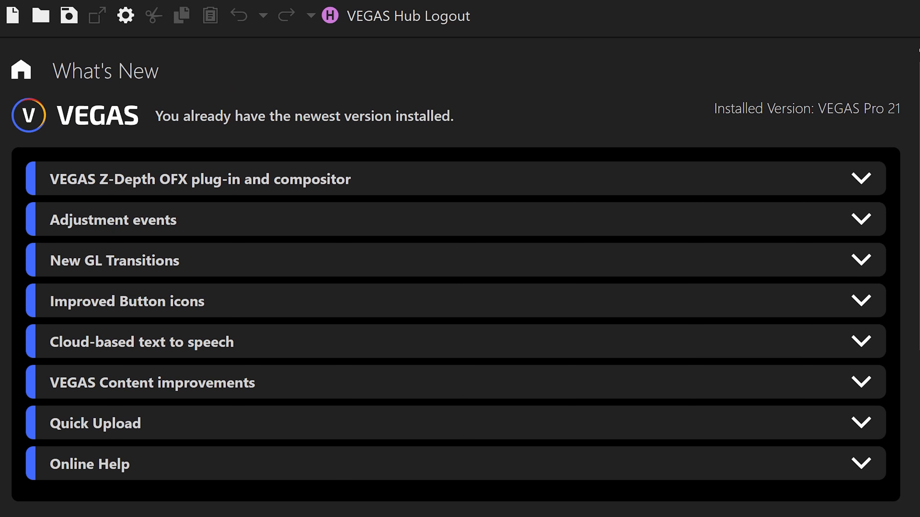
pyautogui.scroll(-8, 460, 254)
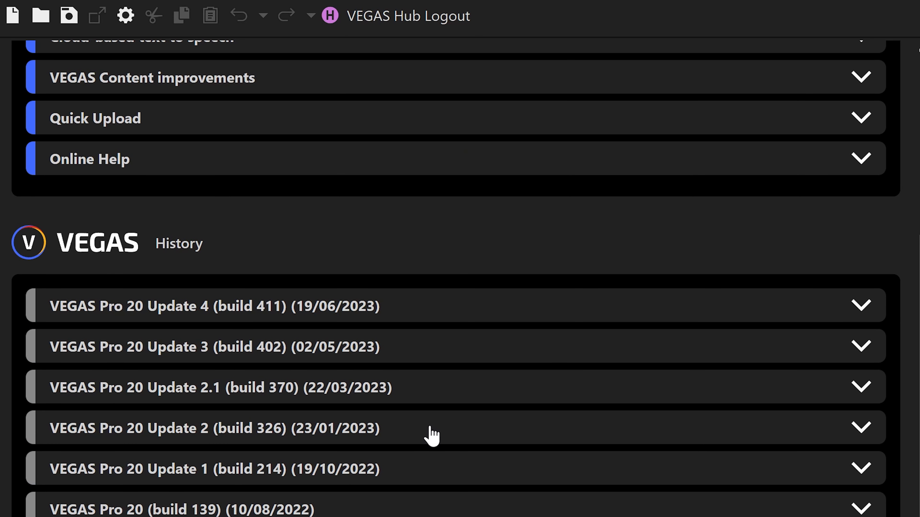
pyautogui.scroll(8, 917, 329)
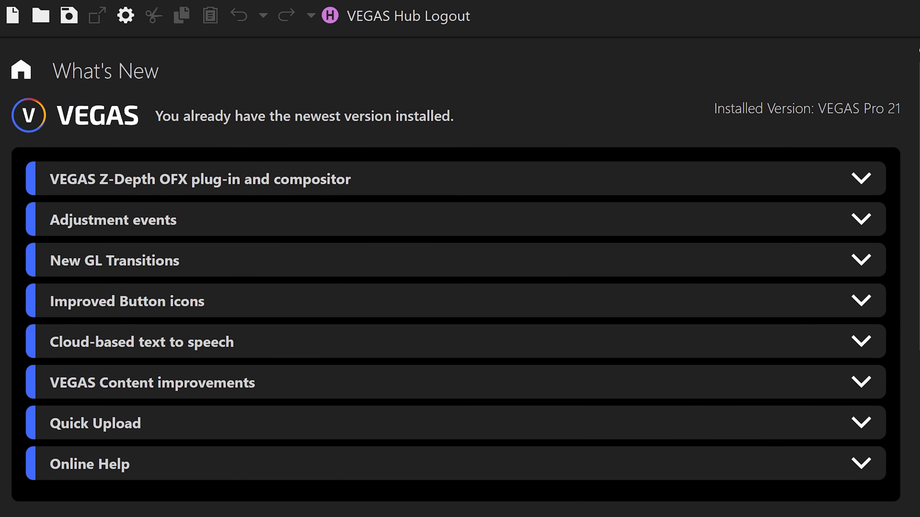
pyautogui.click(19, 72)
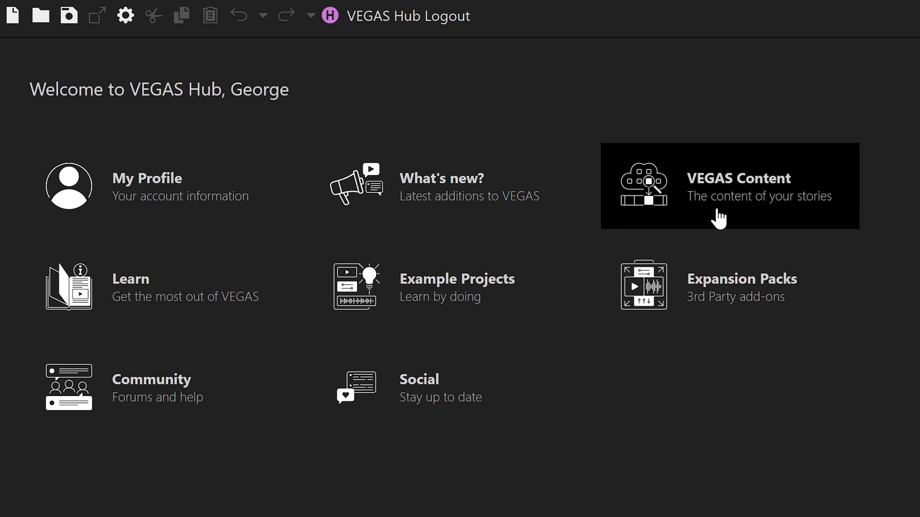
# Look at the Hub's Expansion Packs page and open VEGAS Content
pyautogui.click(719, 300)
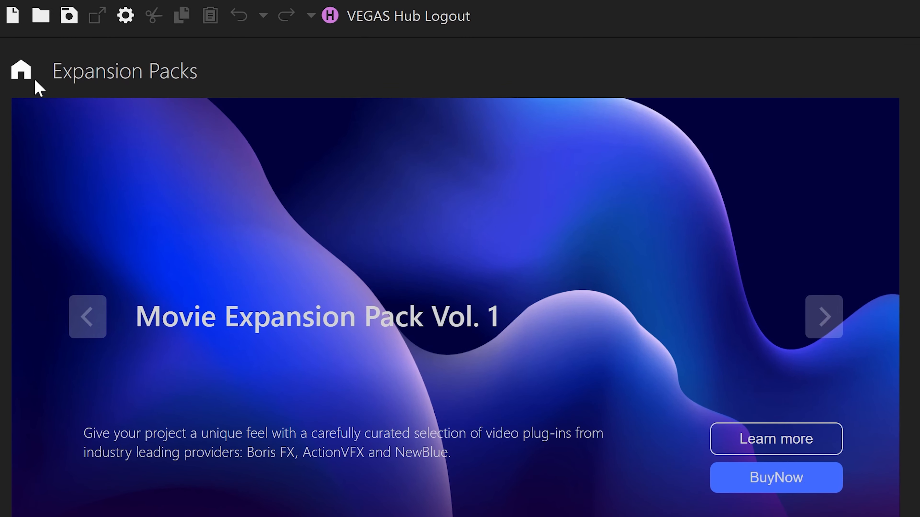
pyautogui.click(25, 77)
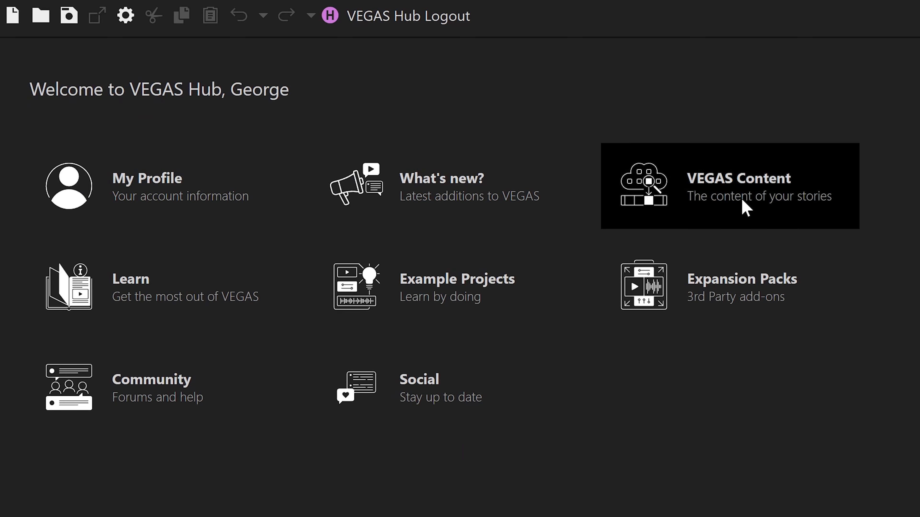
pyautogui.click(743, 207)
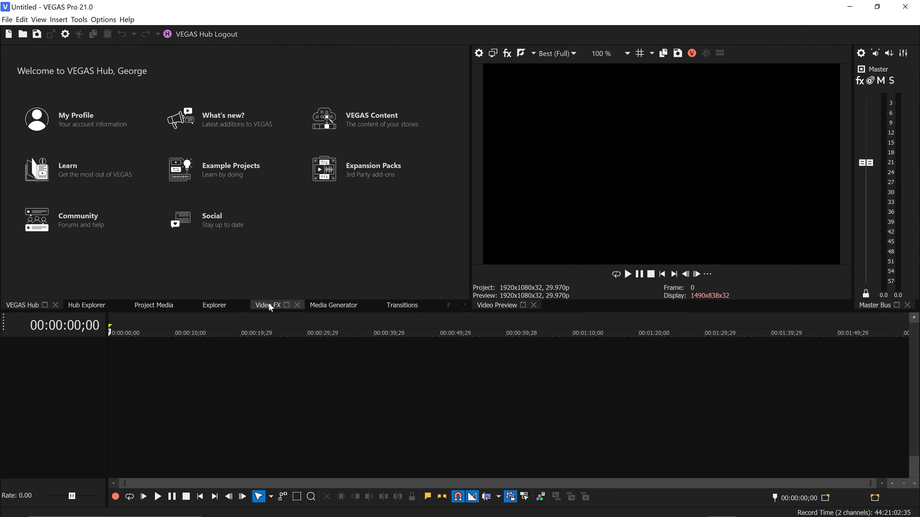
# Browse the AI/ML plug-ins among the Video FX and view the Style Transfer presets
pyautogui.click(269, 305)
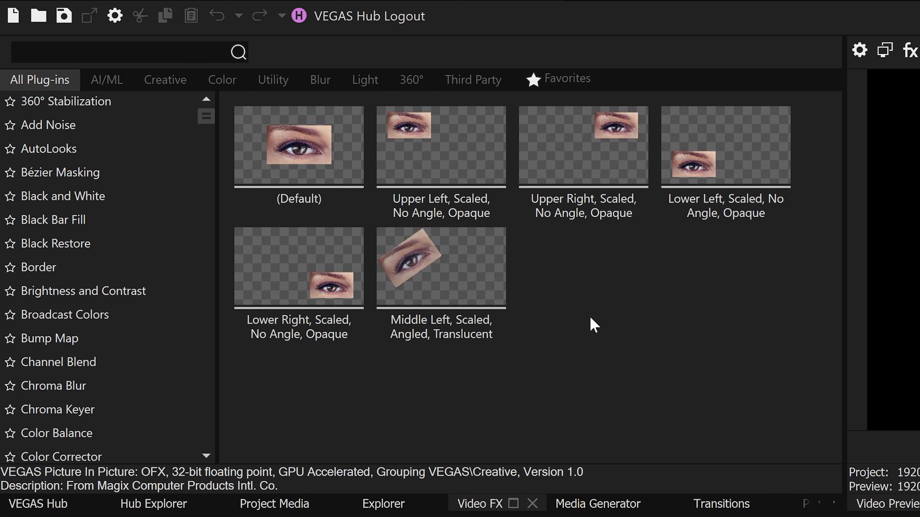
pyautogui.click(108, 80)
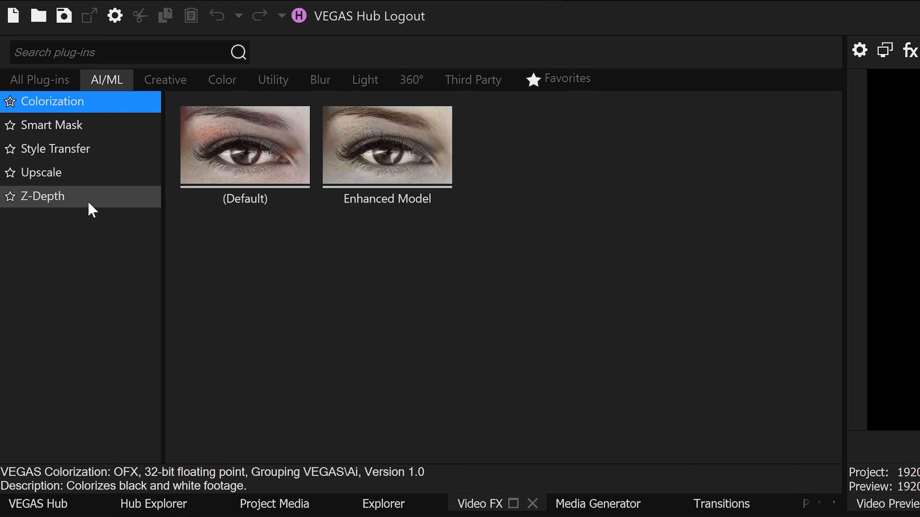
pyautogui.click(88, 150)
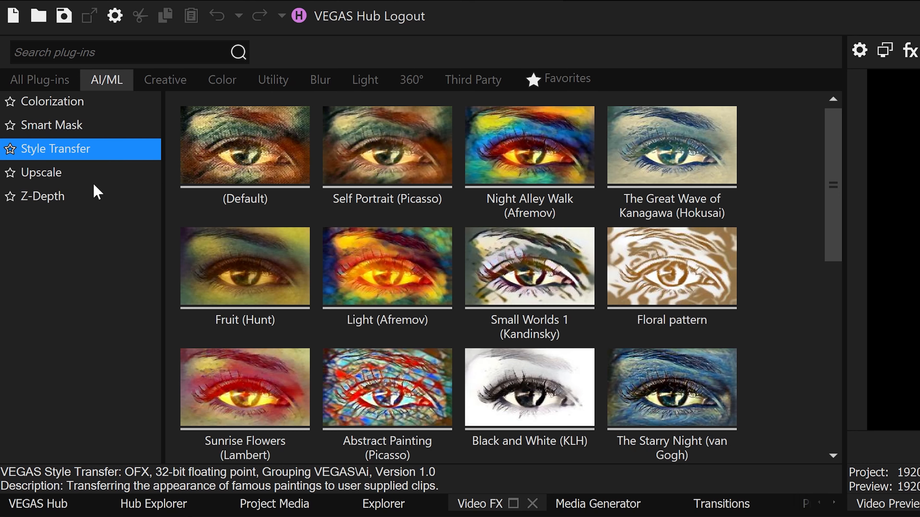
pyautogui.click(363, 85)
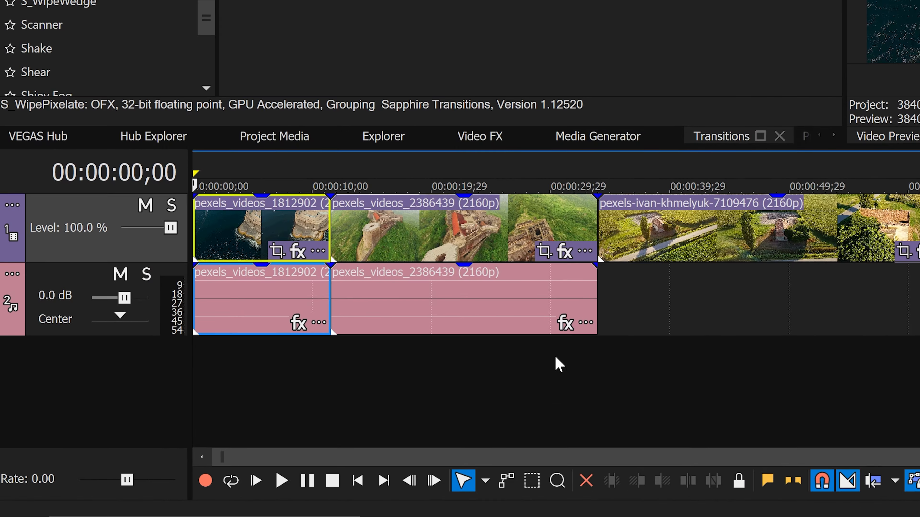
# Insert an adjustment event on a new video track and extend it to the end of the last clip
pyautogui.rightClick(311, 430)
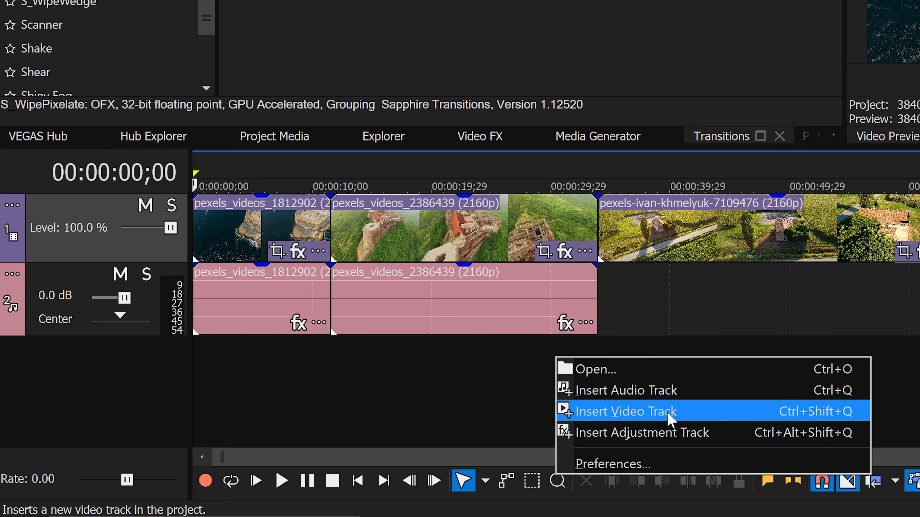
pyautogui.click(662, 418)
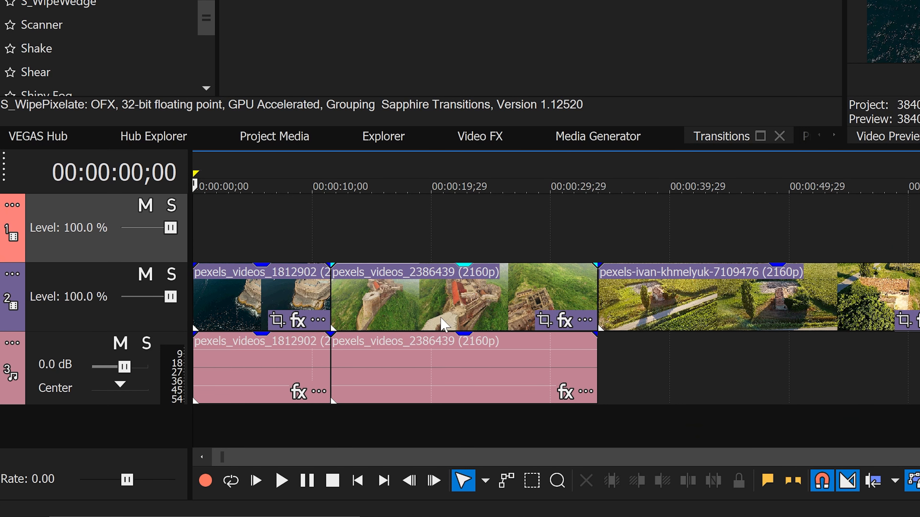
pyautogui.rightClick(268, 225)
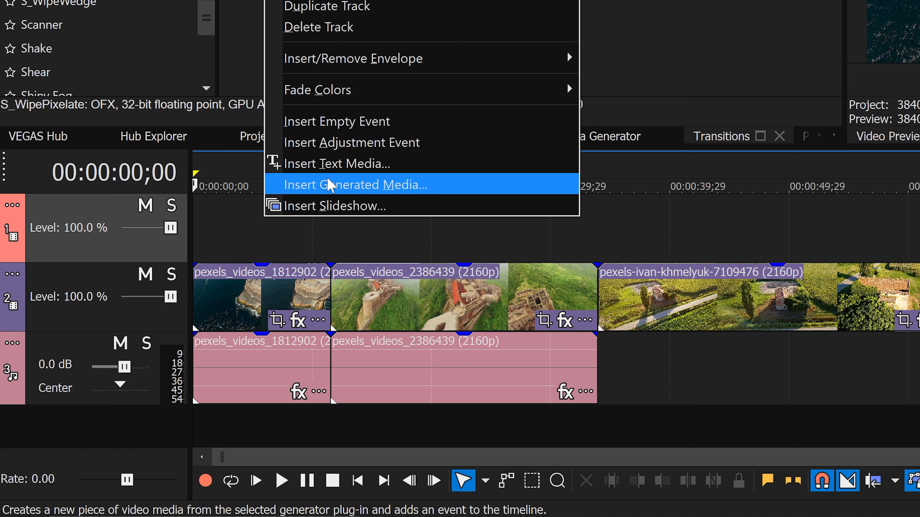
pyautogui.click(351, 152)
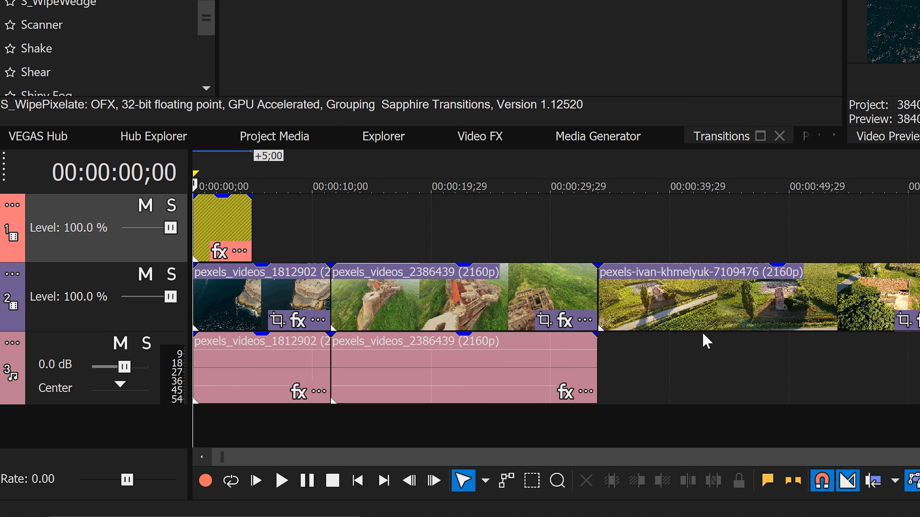
pyautogui.moveTo(253, 227); pyautogui.dragTo(919, 243)
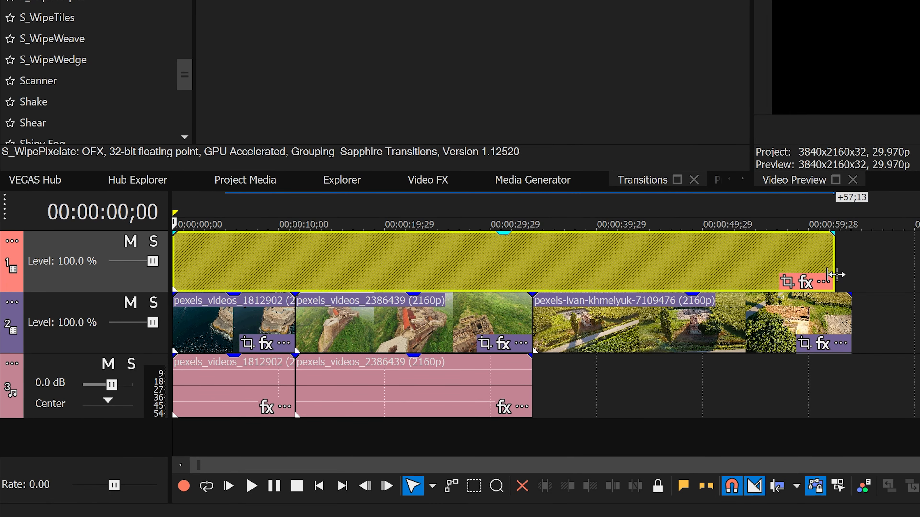
pyautogui.moveTo(833, 274); pyautogui.dragTo(851, 276)
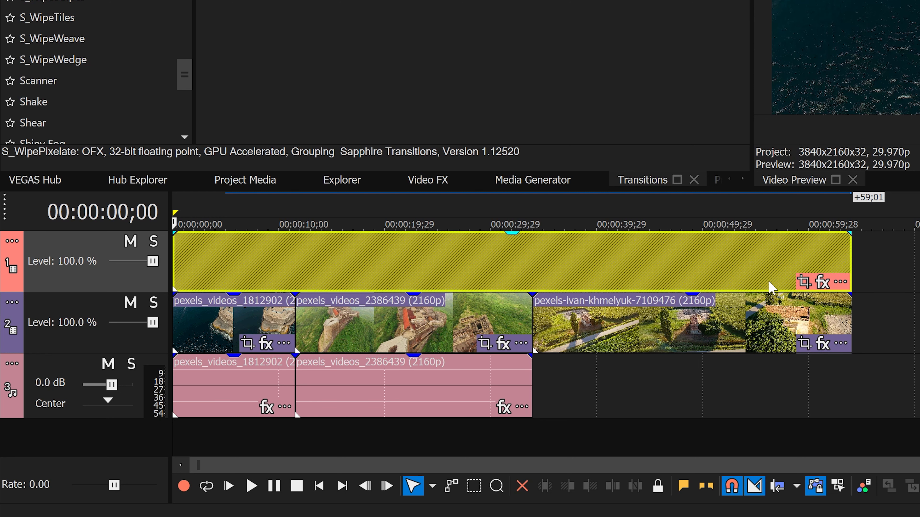
# Apply the Color Corrector's Red Midtones preset to the adjustment event and check the result across the clips beneath it
pyautogui.click(420, 180)
pyautogui.click(198, 9)
pyautogui.click(18, 115)
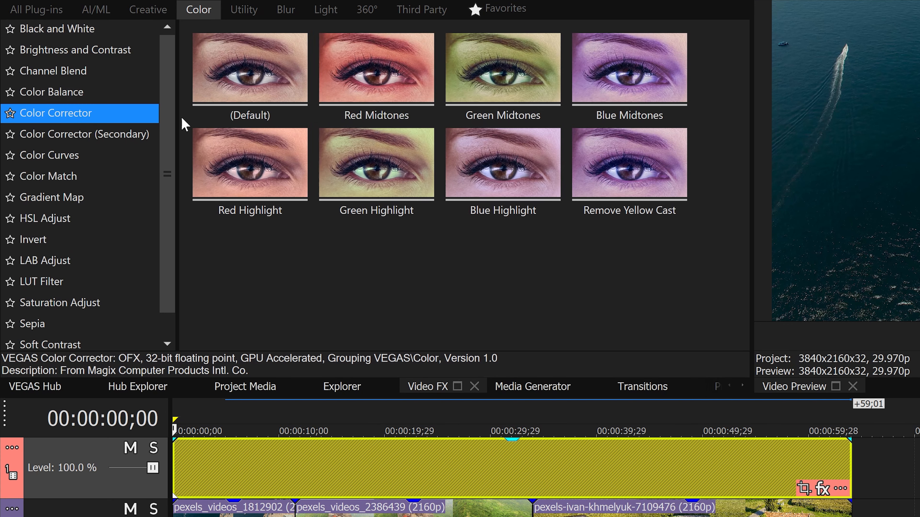
pyautogui.moveTo(370, 87); pyautogui.dragTo(446, 475)
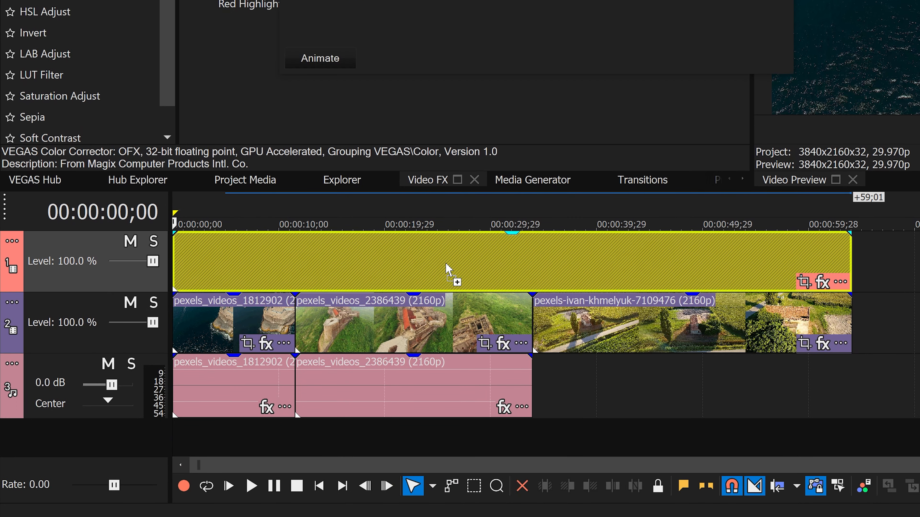
pyautogui.moveTo(446, 266); pyautogui.dragTo(446, 267)
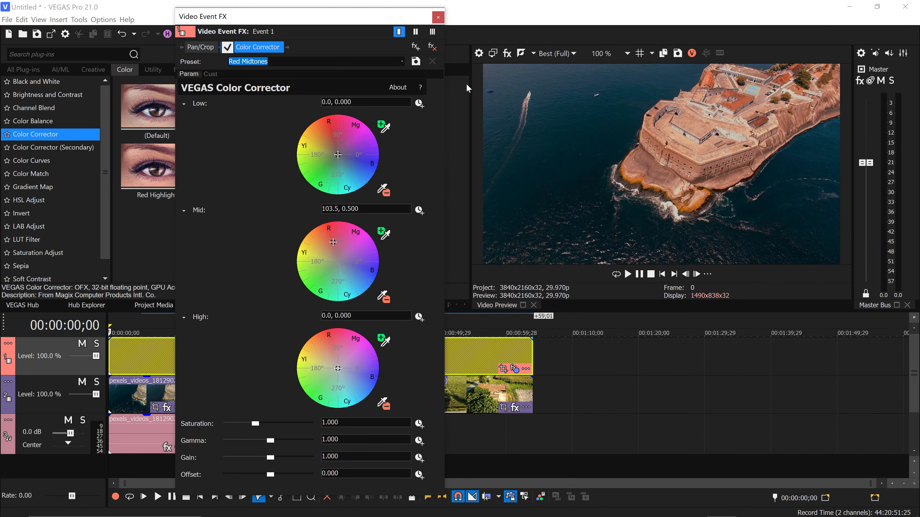
pyautogui.click(438, 15)
pyautogui.click(226, 394)
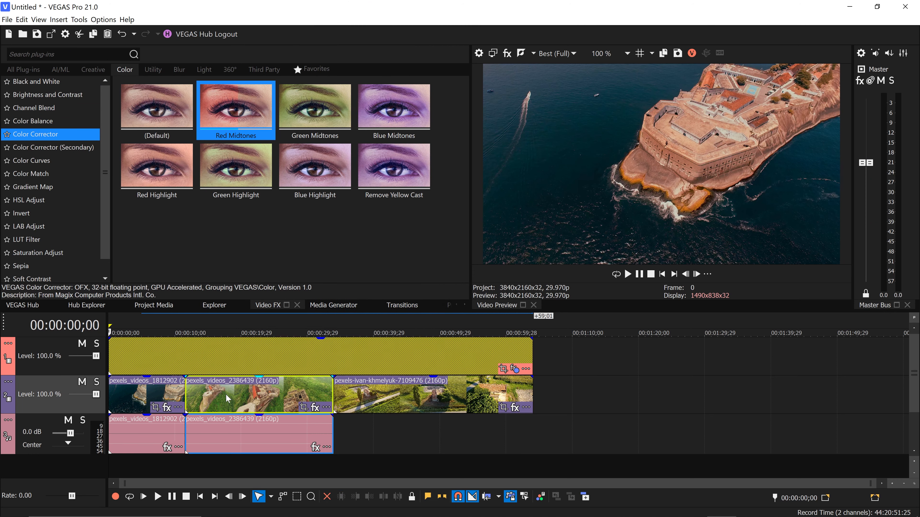
pyautogui.click(429, 402)
pyautogui.click(255, 395)
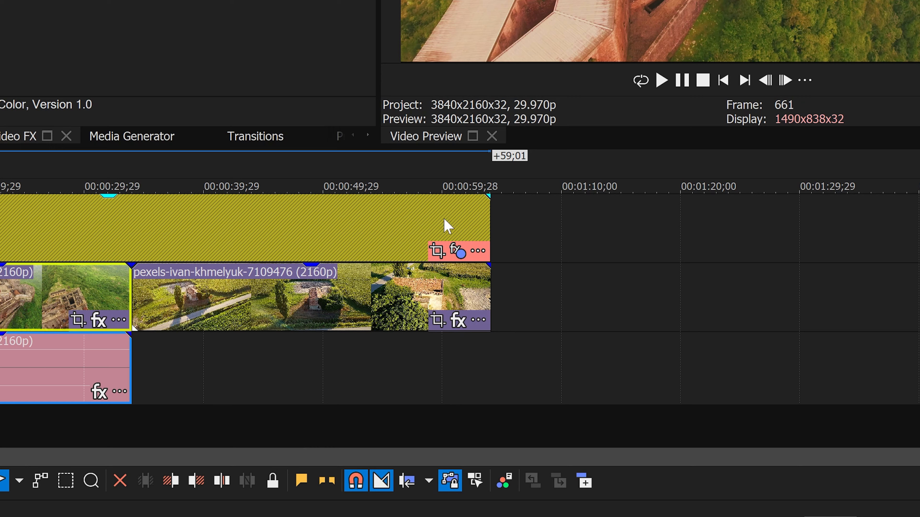
# Crop the adjustment event to about 3,344.5 by 1,881.3 with Pan/Crop and move that keyframe to the end of the event
pyautogui.click(437, 251)
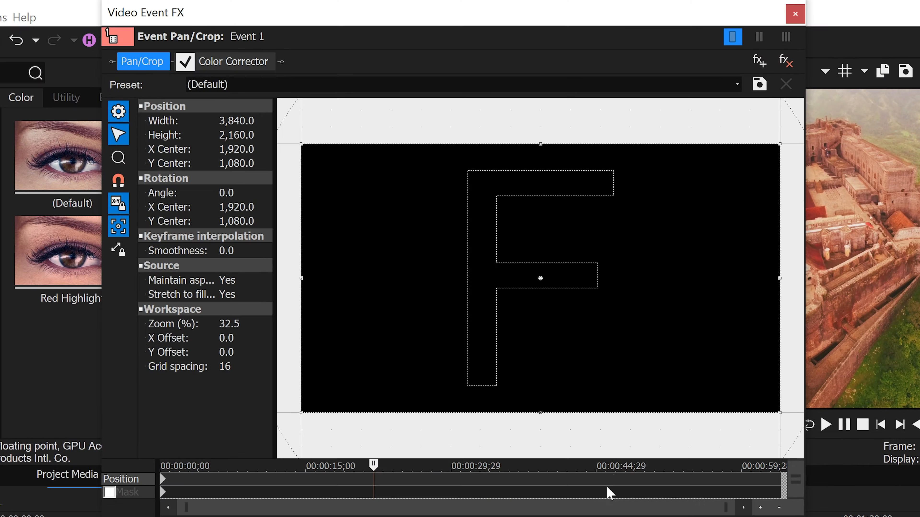
pyautogui.scroll(-3, 718, 262)
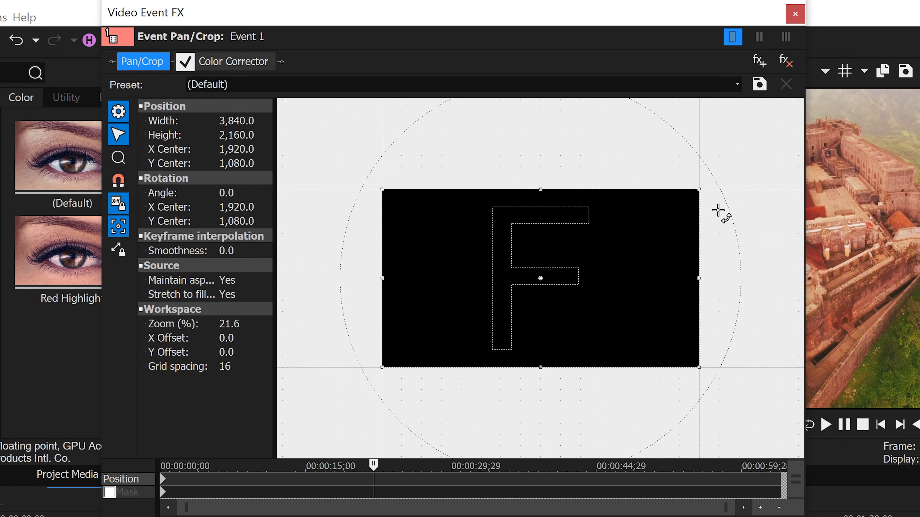
pyautogui.moveTo(690, 192); pyautogui.dragTo(663, 223)
pyautogui.moveTo(374, 482); pyautogui.dragTo(779, 481)
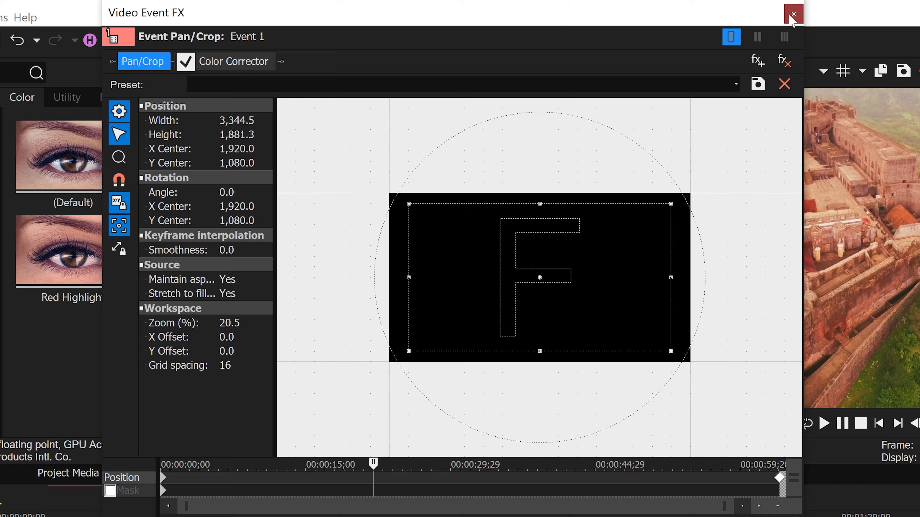
pyautogui.click(792, 14)
# Check the animated crop at several points of the timeline and add a fade-in at the start of the adjustment event
pyautogui.click(469, 356)
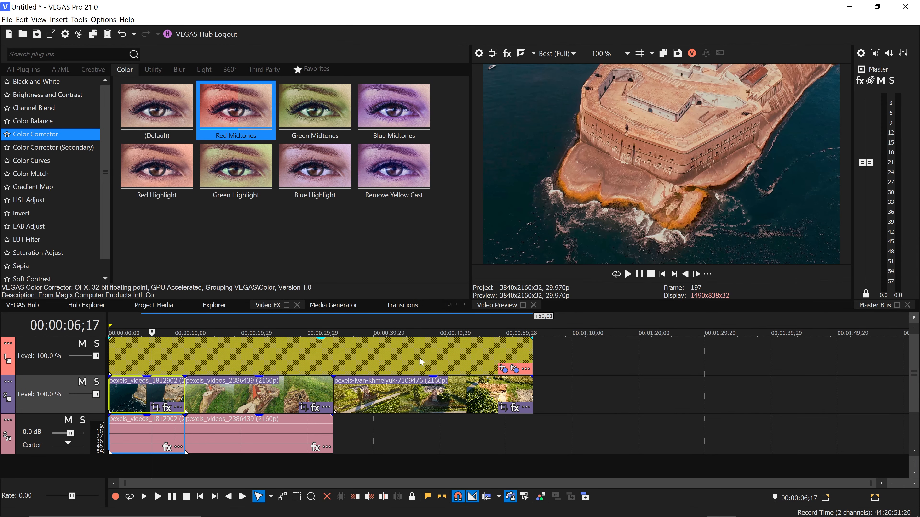
pyautogui.click(247, 357)
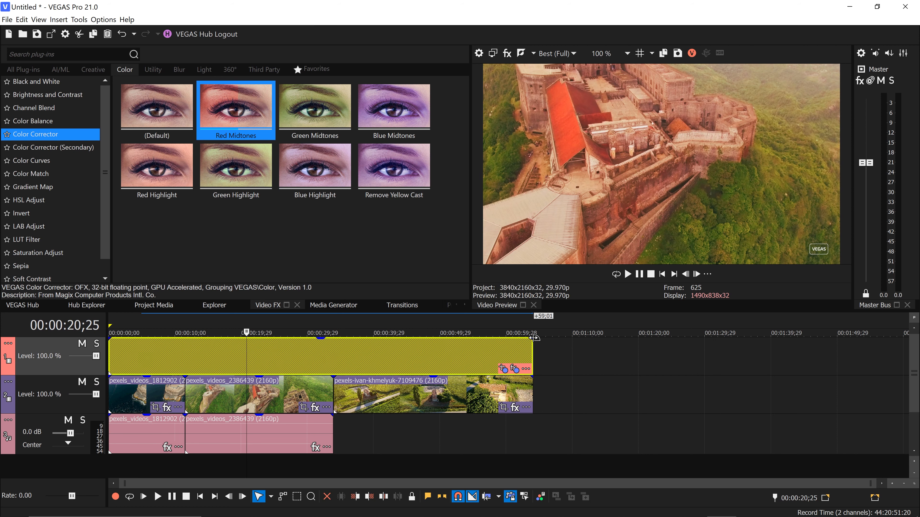
pyautogui.click(130, 356)
pyautogui.moveTo(114, 344); pyautogui.dragTo(128, 342)
pyautogui.moveTo(129, 342); pyautogui.dragTo(129, 342)
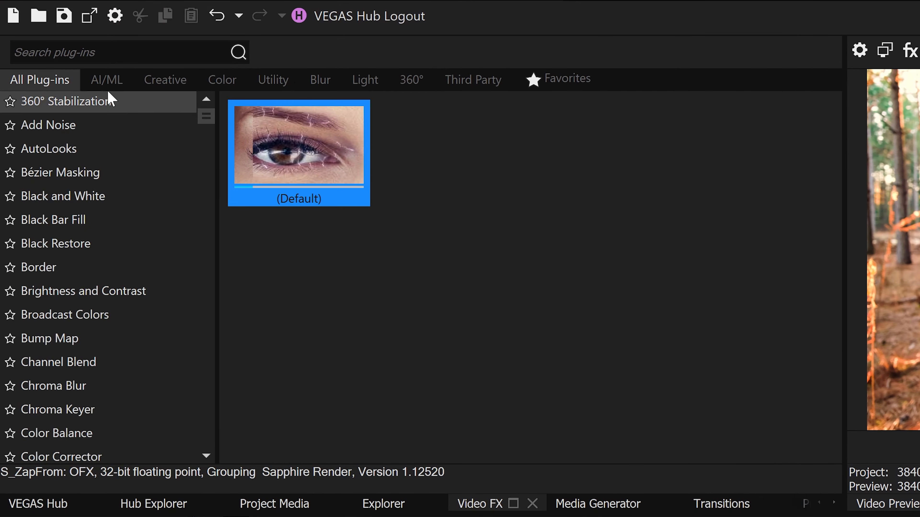
# Apply the default Z-Depth effect to the forest clip, try the Depth visualization and settle on Thresholded Depth
pyautogui.click(60, 69)
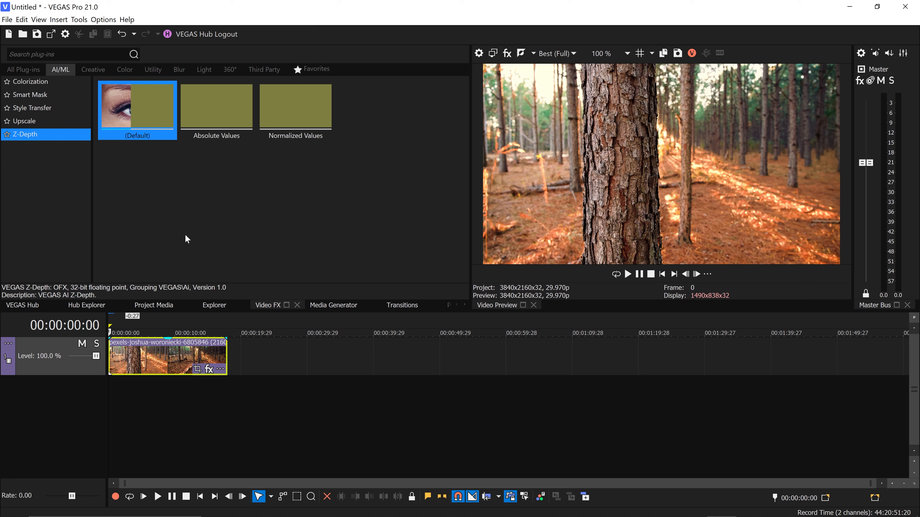
pyautogui.moveTo(160, 366); pyautogui.dragTo(161, 366)
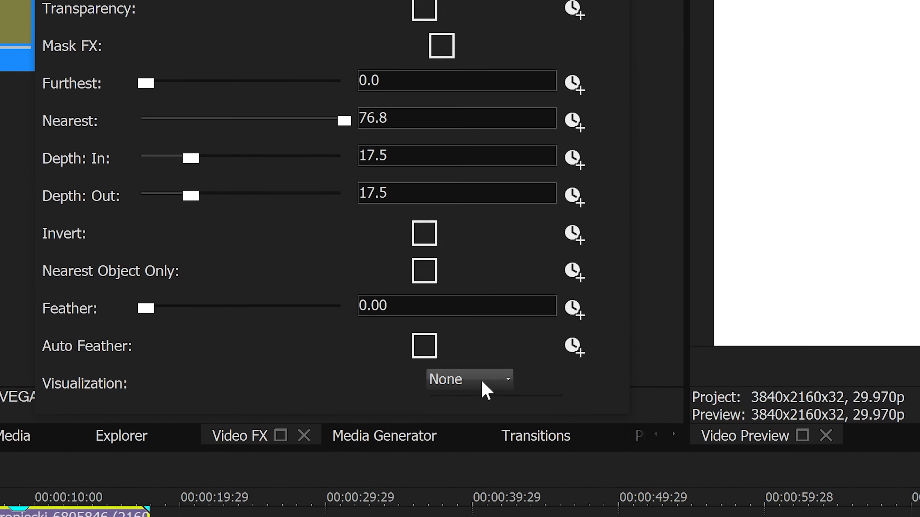
pyautogui.click(307, 361)
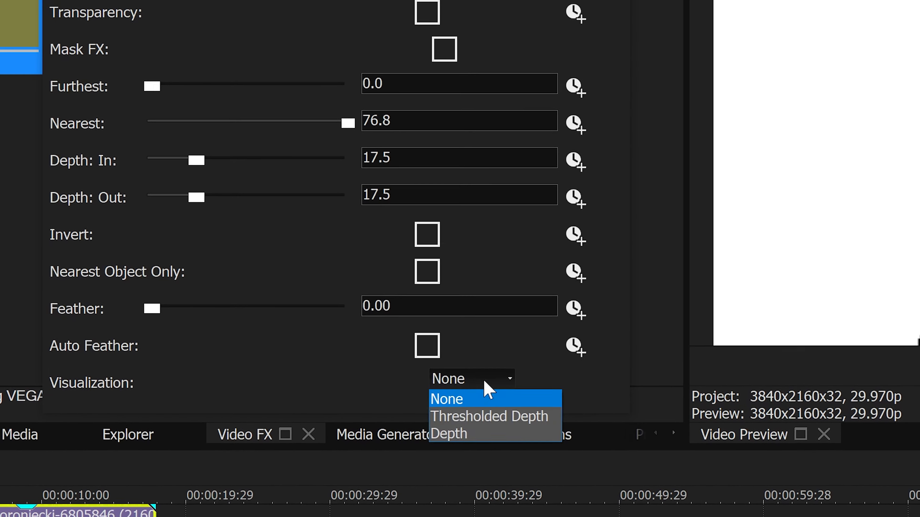
pyautogui.click(467, 434)
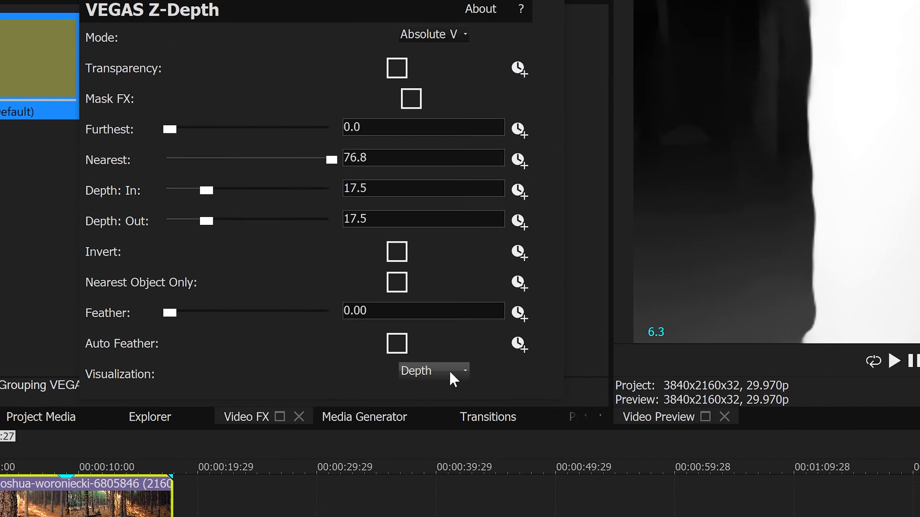
pyautogui.click(315, 361)
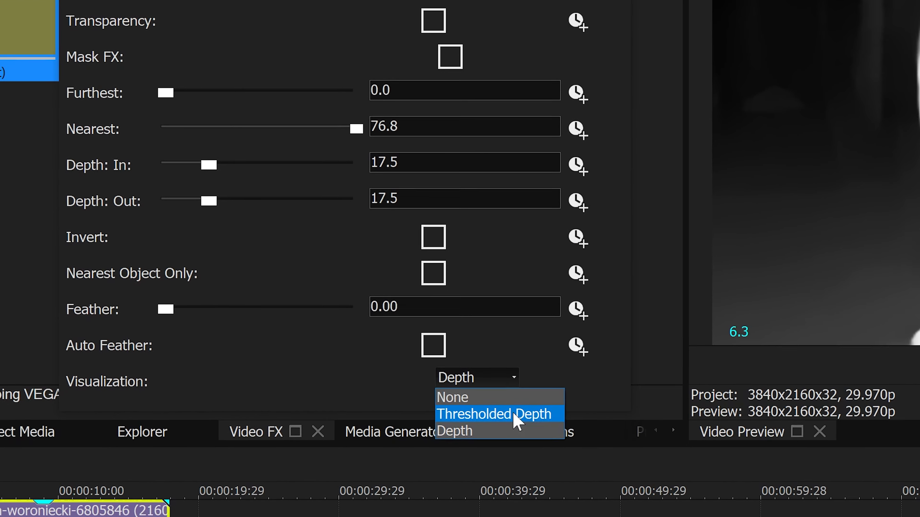
pyautogui.click(517, 415)
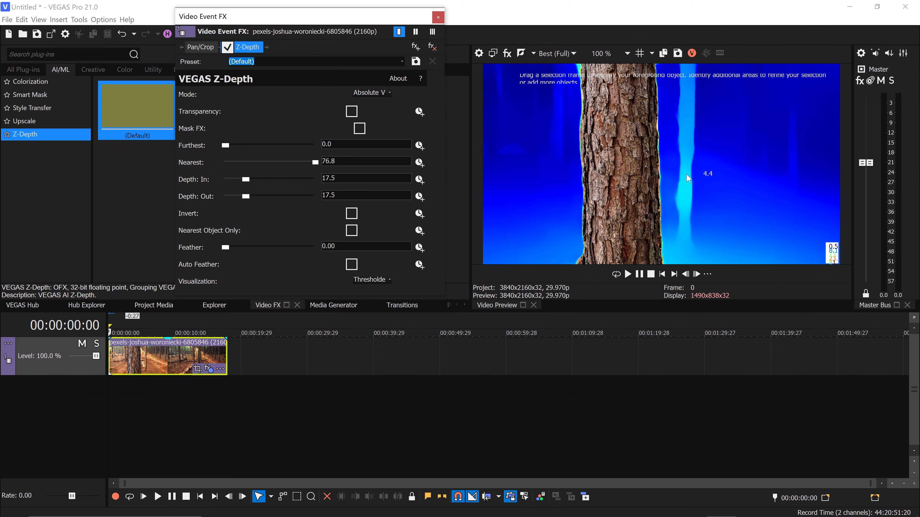
# Close the forest clip's effect settings, insert a new video track and move it beneath the forest clip's track
pyautogui.click(438, 17)
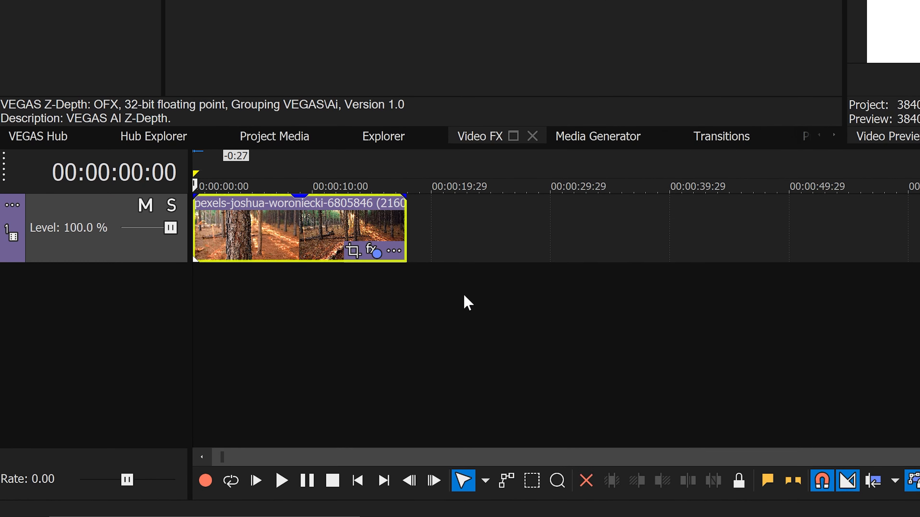
pyautogui.rightClick(176, 400)
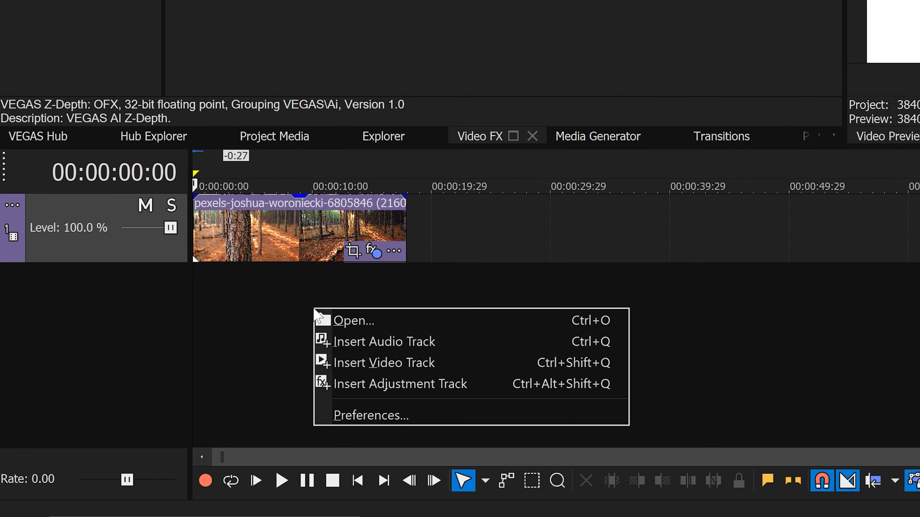
pyautogui.click(363, 363)
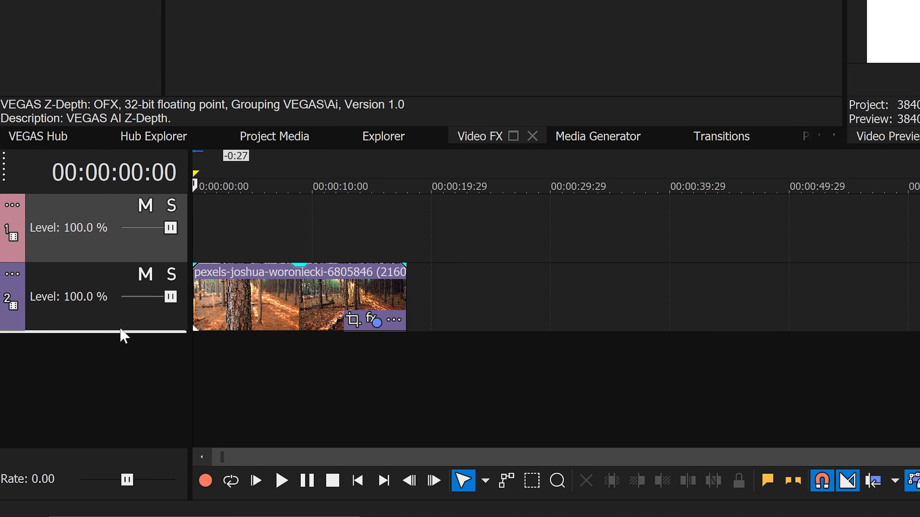
pyautogui.moveTo(123, 336); pyautogui.dragTo(124, 336)
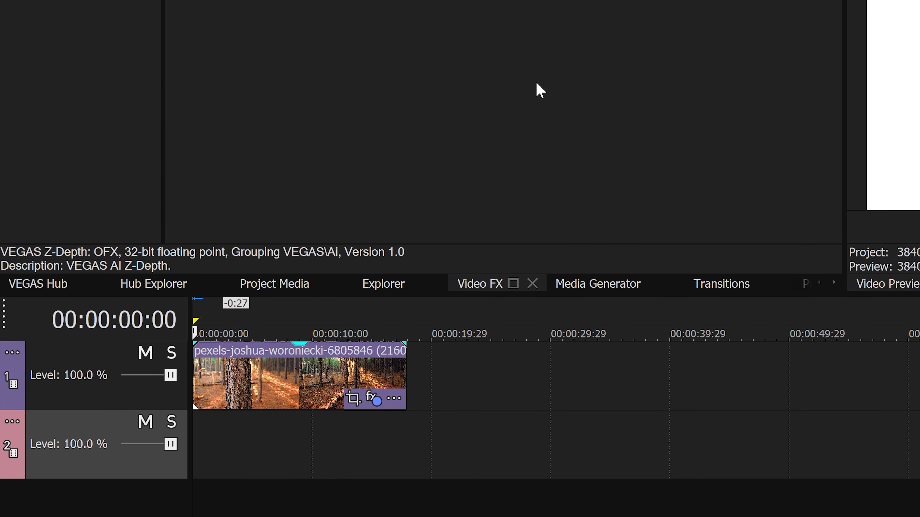
# Add a default Titles & Text event reading "VEGAS 21" in Nexa Bold to the lower track and extend it to the forest clip's end
pyautogui.click(597, 283)
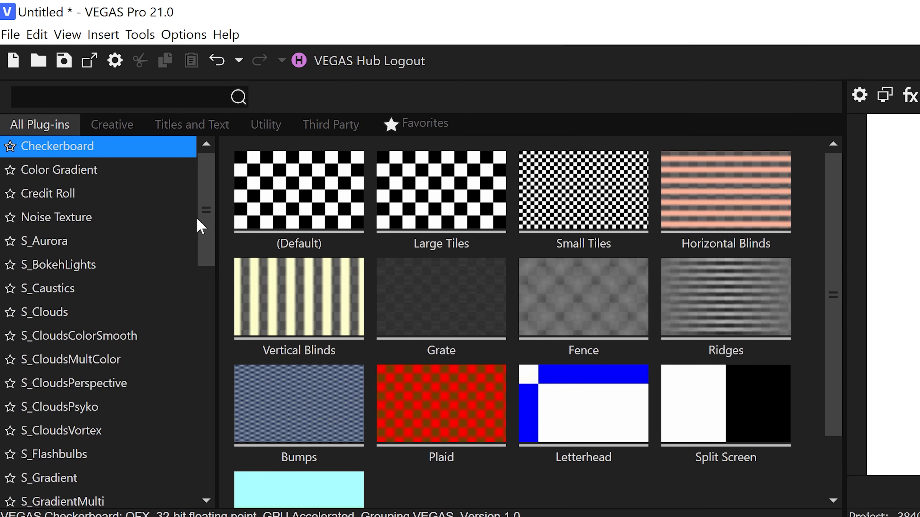
pyautogui.moveTo(207, 238); pyautogui.dragTo(183, 509)
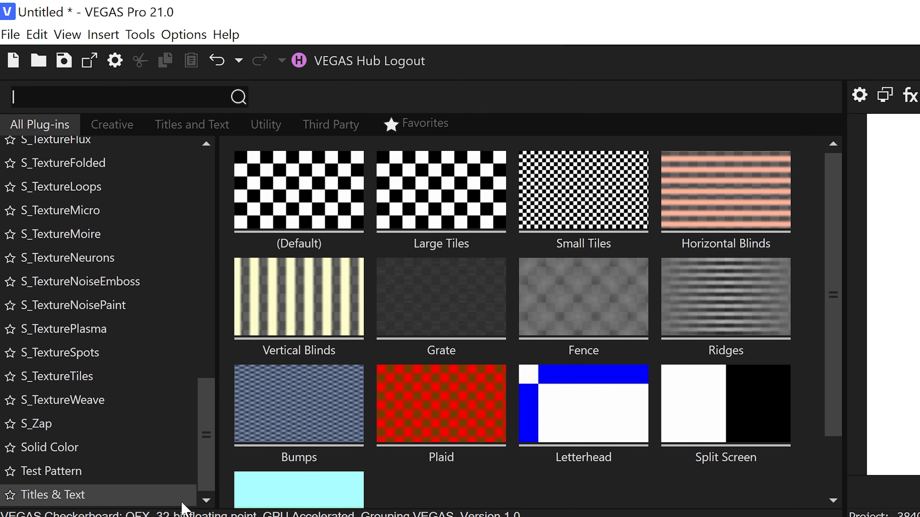
pyautogui.click(75, 502)
pyautogui.moveTo(263, 187); pyautogui.dragTo(201, 302)
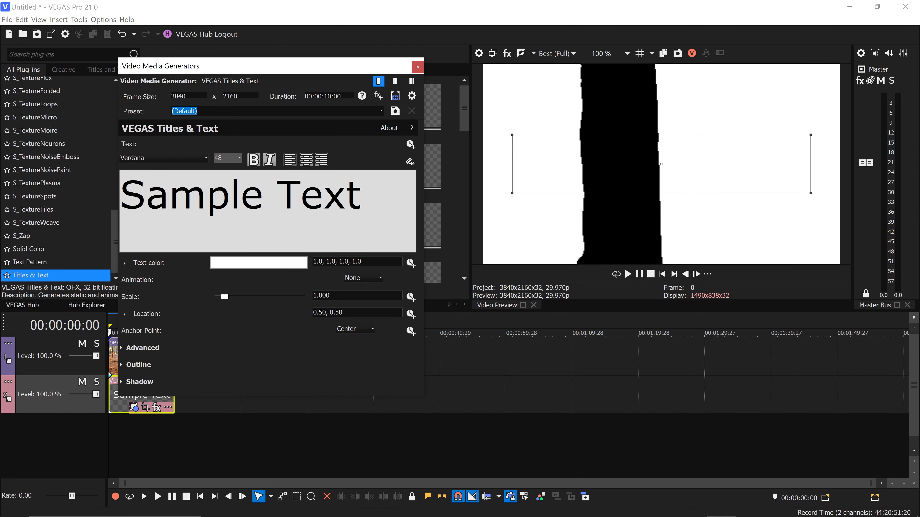
pyautogui.write('VEGAS 21')
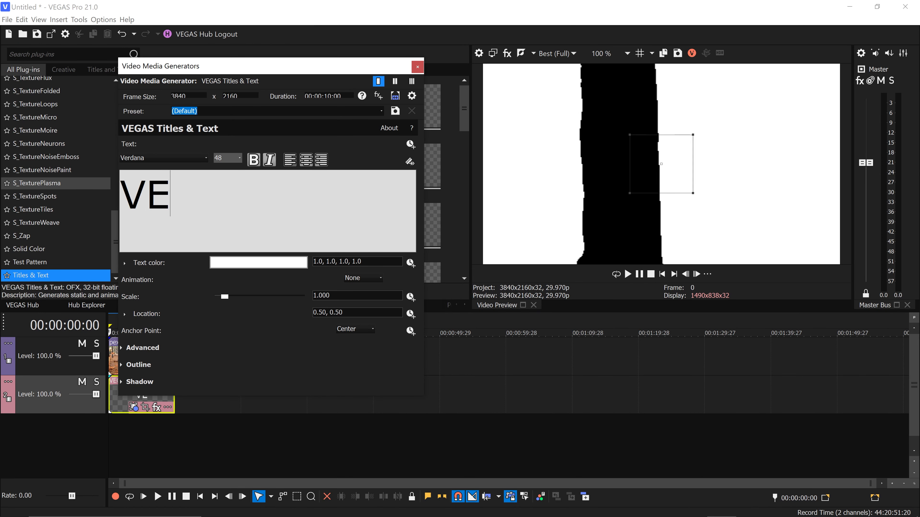
pyautogui.hotkey('ctrl', 'a')
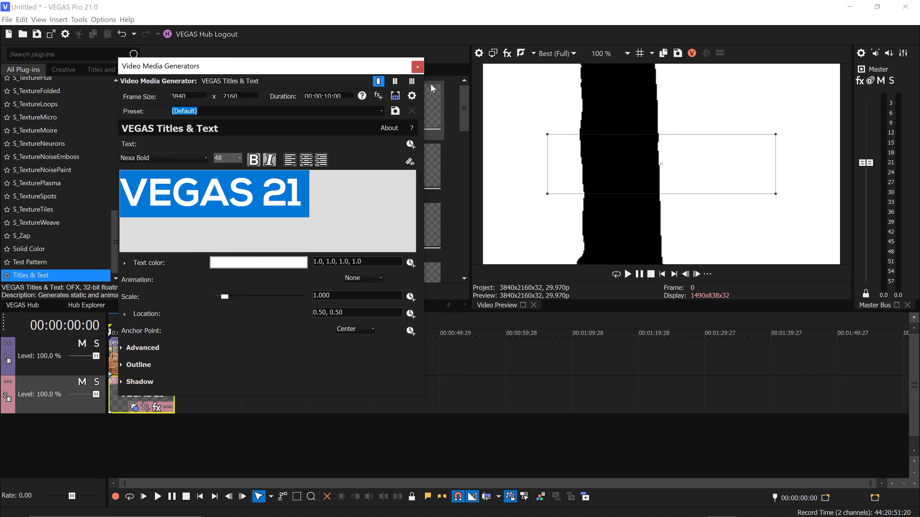
pyautogui.click(417, 67)
pyautogui.moveTo(175, 395); pyautogui.dragTo(227, 395)
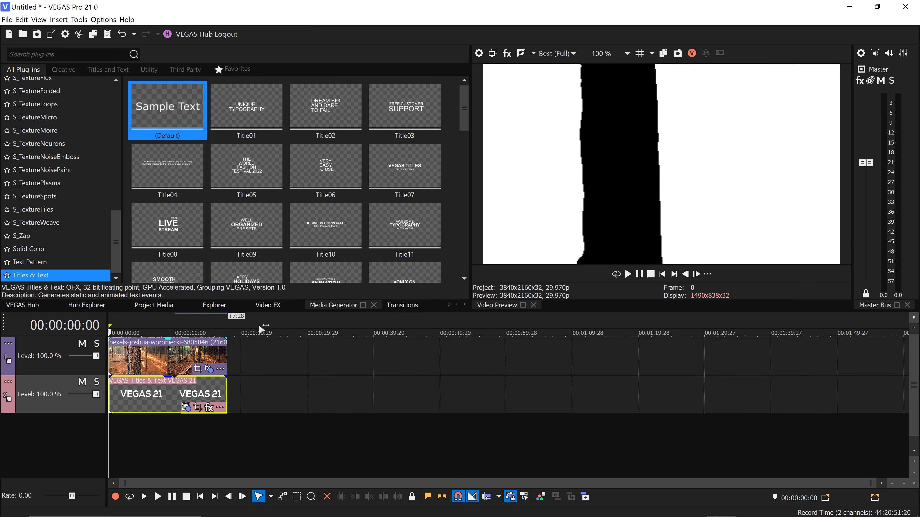
# Set the forest clip's Z-Depth visualization to None, enable Mask FX, Transparency and Invert, and reposition the title text behind the tree
pyautogui.click(209, 370)
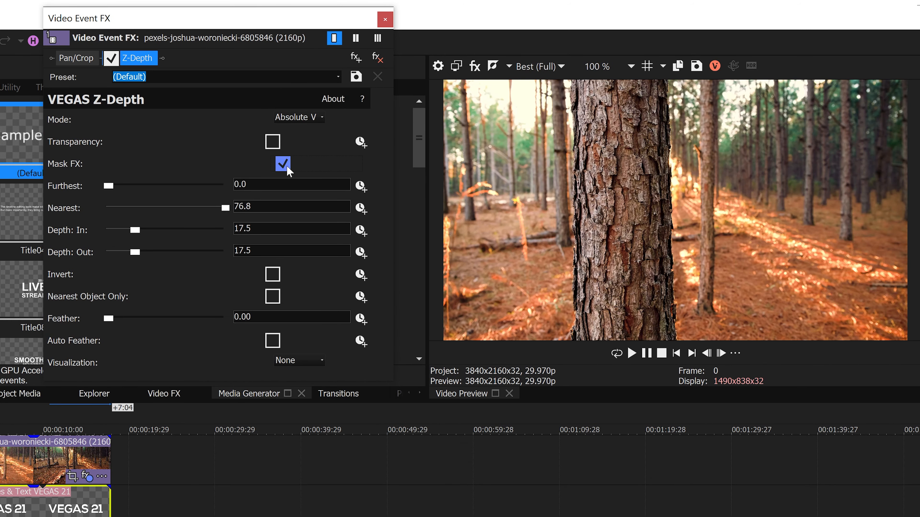
pyautogui.click(272, 142)
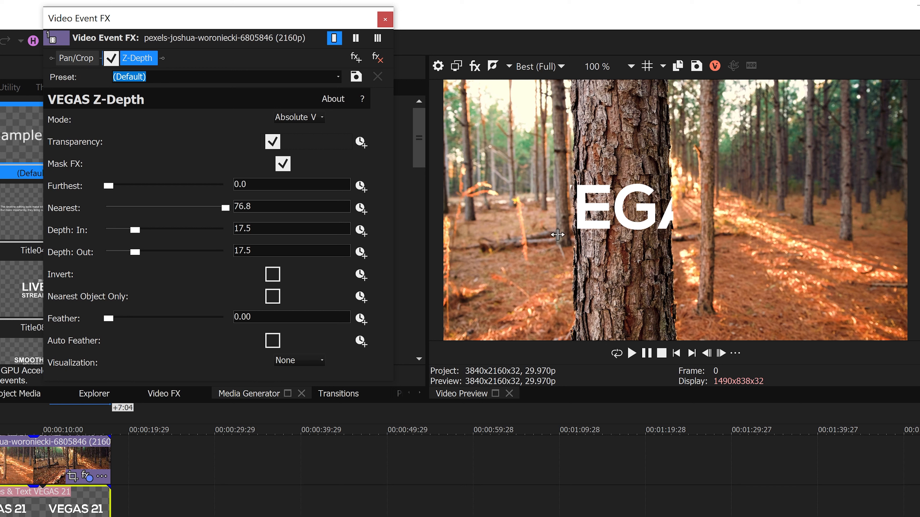
pyautogui.click(272, 275)
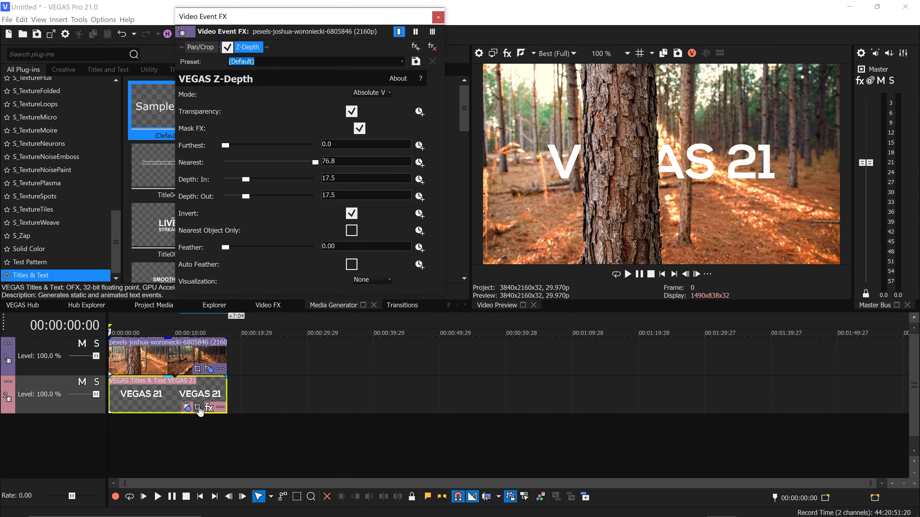
pyautogui.click(187, 407)
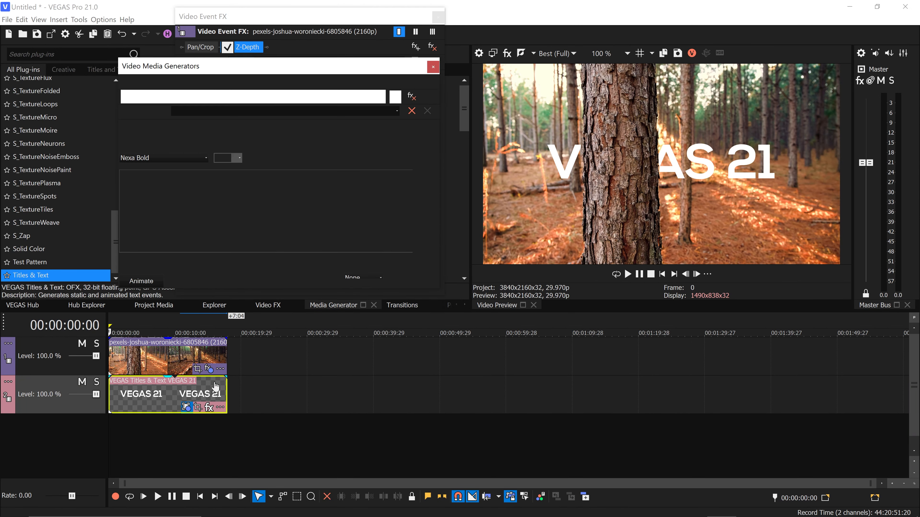
pyautogui.moveTo(713, 160); pyautogui.dragTo(676, 134)
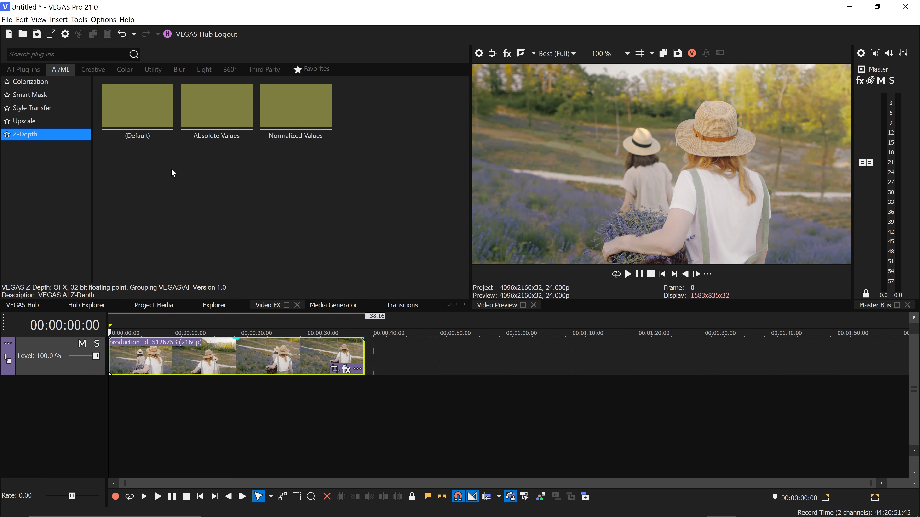
# Apply the default Smart Mask effect to the lavender field clip, analyze it and set the Redetection Rate to 18
pyautogui.click(55, 94)
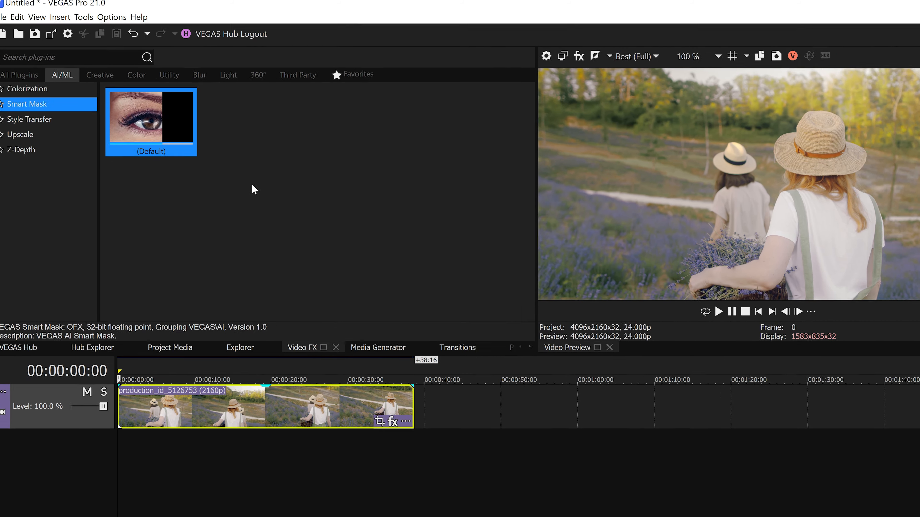
pyautogui.moveTo(141, 113); pyautogui.dragTo(142, 115)
pyautogui.moveTo(182, 146); pyautogui.dragTo(262, 458)
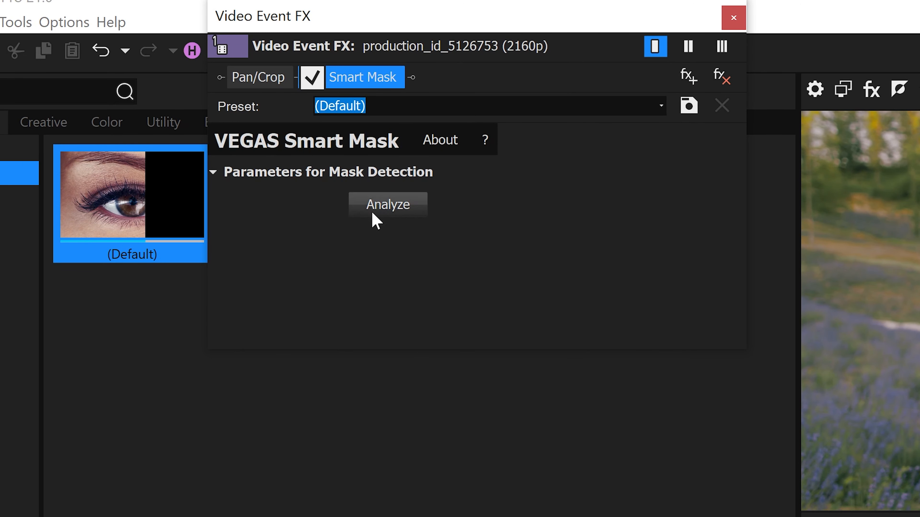
pyautogui.click(384, 211)
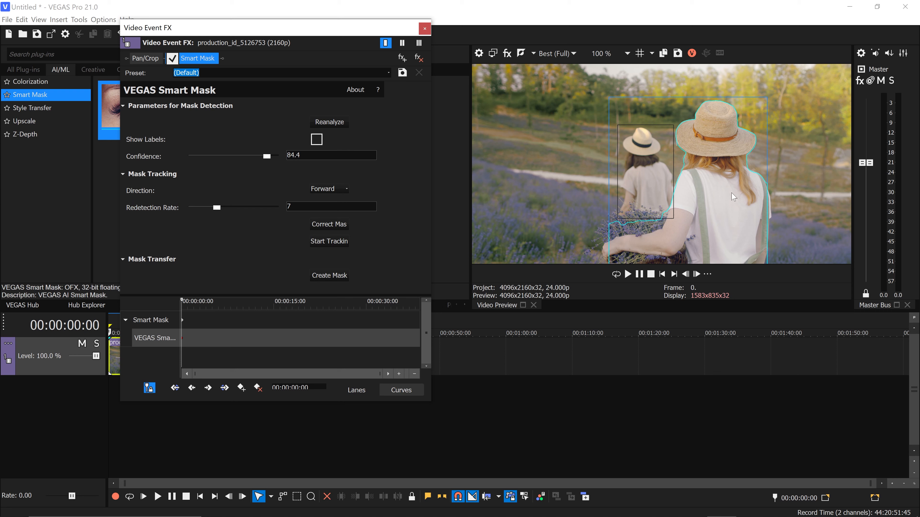
pyautogui.moveTo(217, 208); pyautogui.dragTo(258, 207)
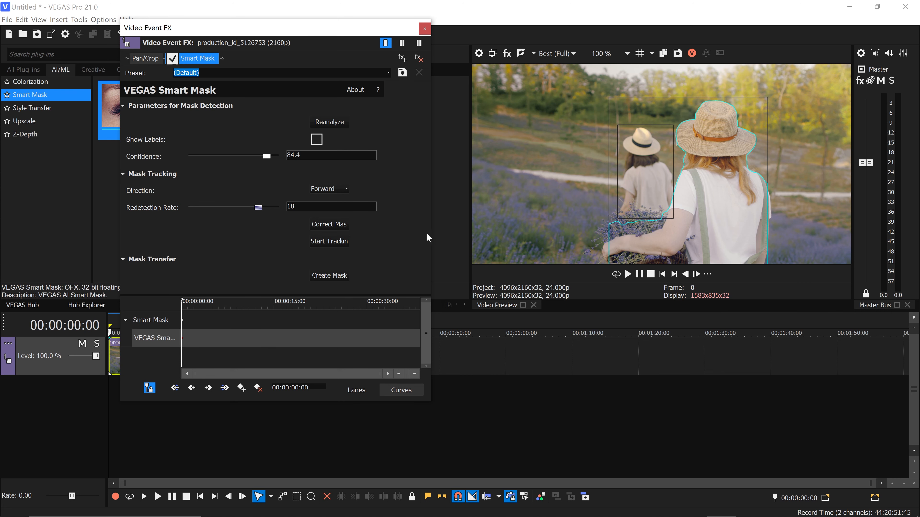
# Split the lavender field clip at 00:00:06:17 and delete the part after the split
pyautogui.moveTo(318, 61); pyautogui.dragTo(547, 84)
pyautogui.click(154, 361)
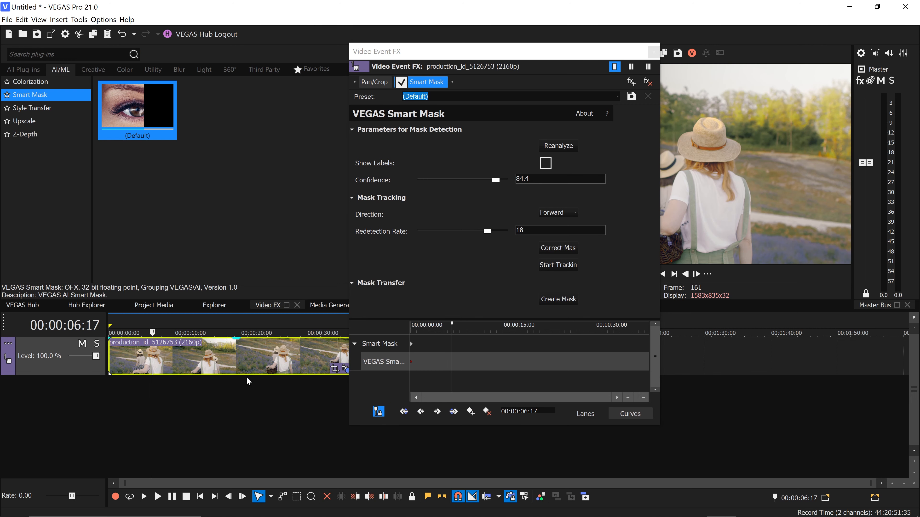
pyautogui.press('s')
pyautogui.click(186, 363)
pyautogui.press('Delete')
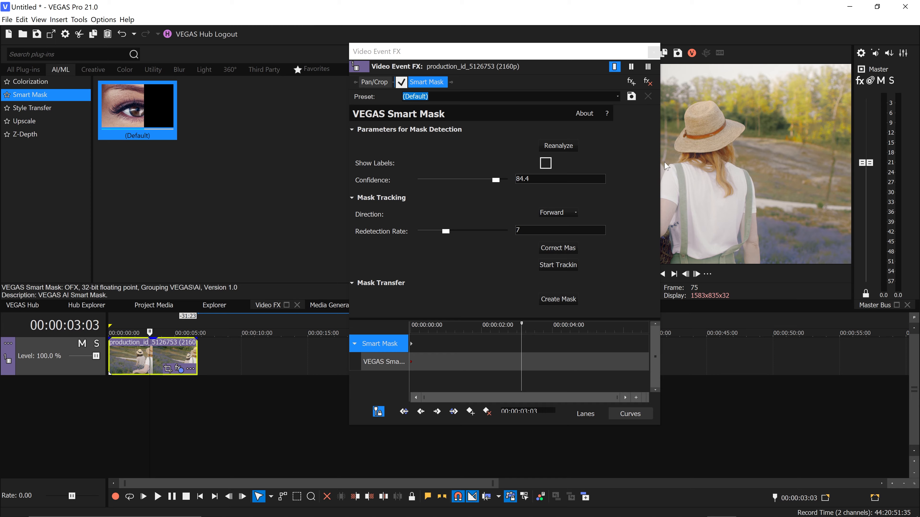
# Set the Redetection Rate to 17, track the foreground woman's mask forward from the clip's start and play back the tracking
pyautogui.moveTo(567, 57); pyautogui.dragTo(415, 57)
pyautogui.click(662, 274)
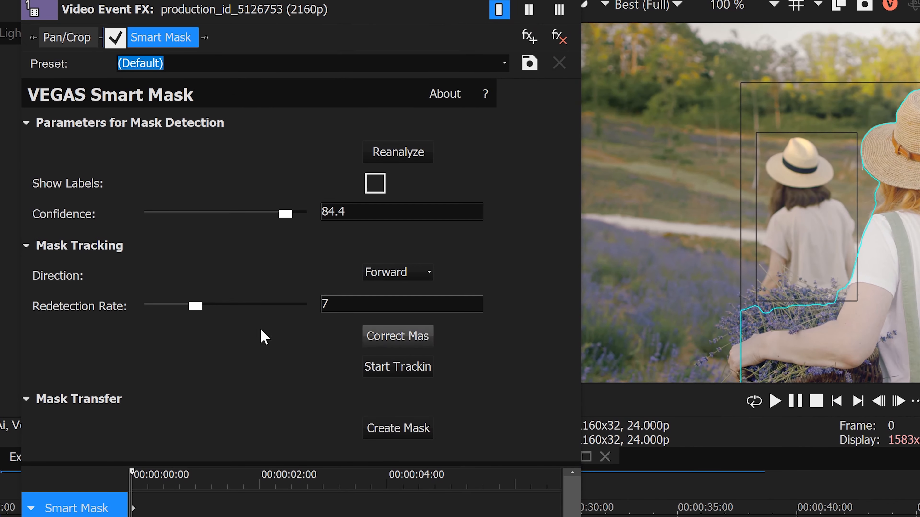
pyautogui.moveTo(219, 293); pyautogui.dragTo(276, 295)
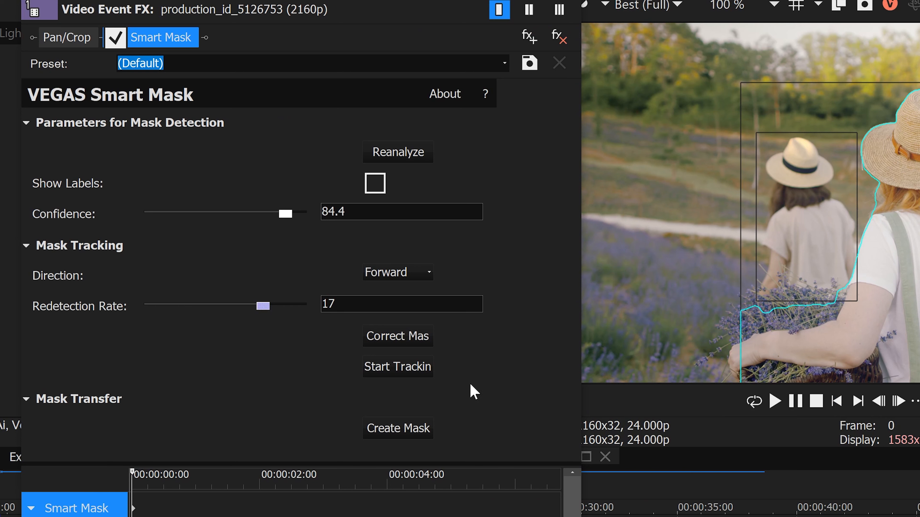
pyautogui.click(405, 370)
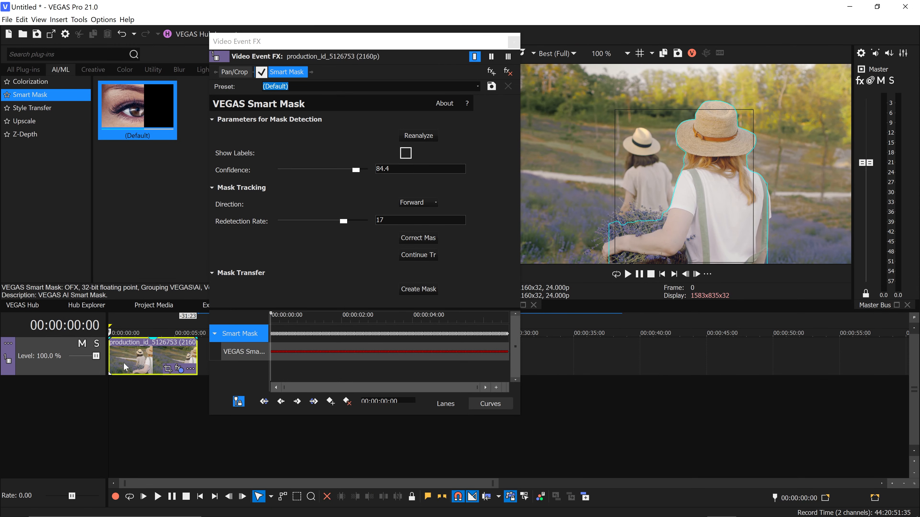
pyautogui.press('space')
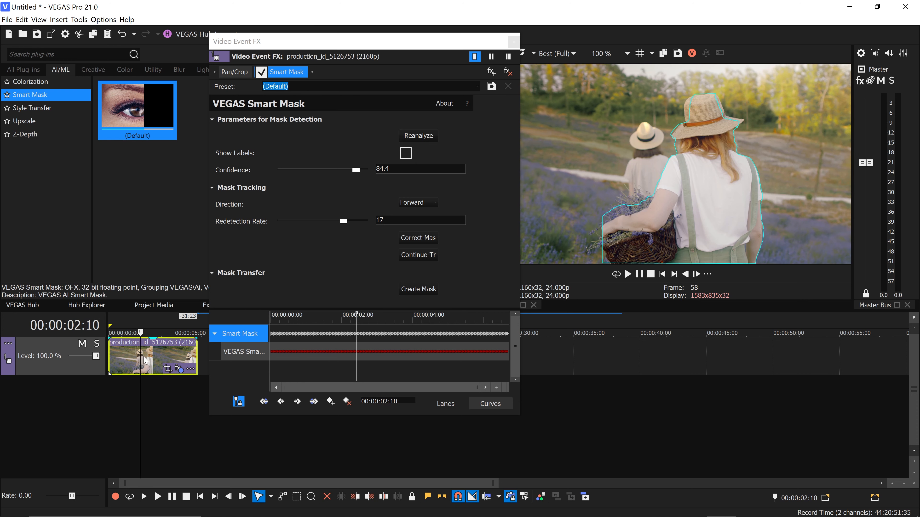
pyautogui.click(500, 252)
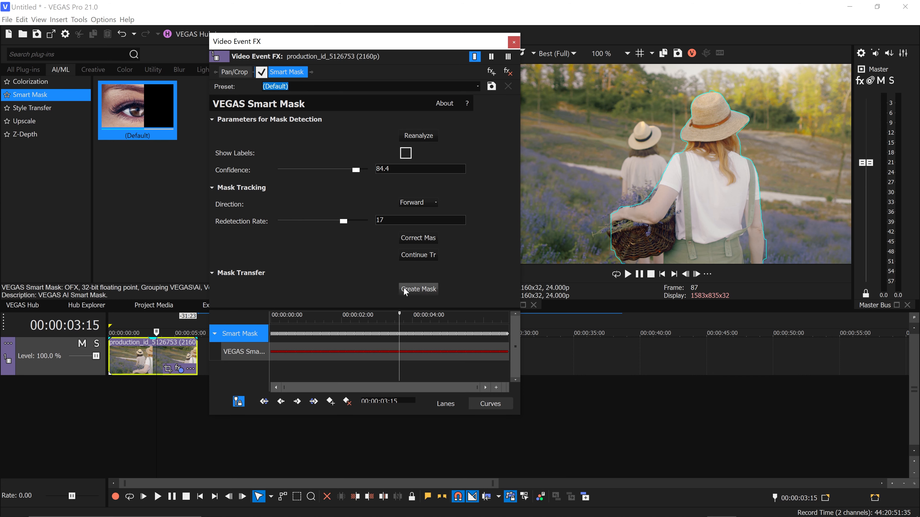
# Create a Bézier mask from the tracked Smart Mask and show its Mask 1 and General Options parameters
pyautogui.click(420, 293)
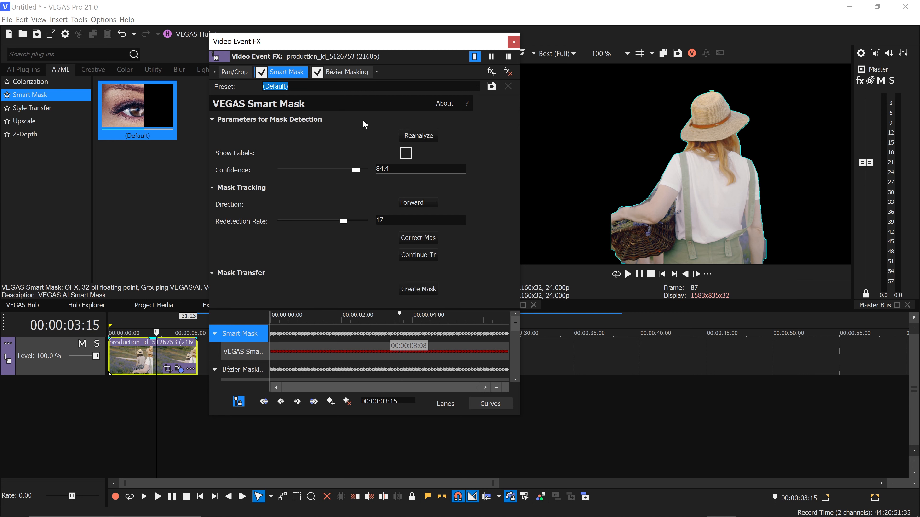
pyautogui.click(346, 72)
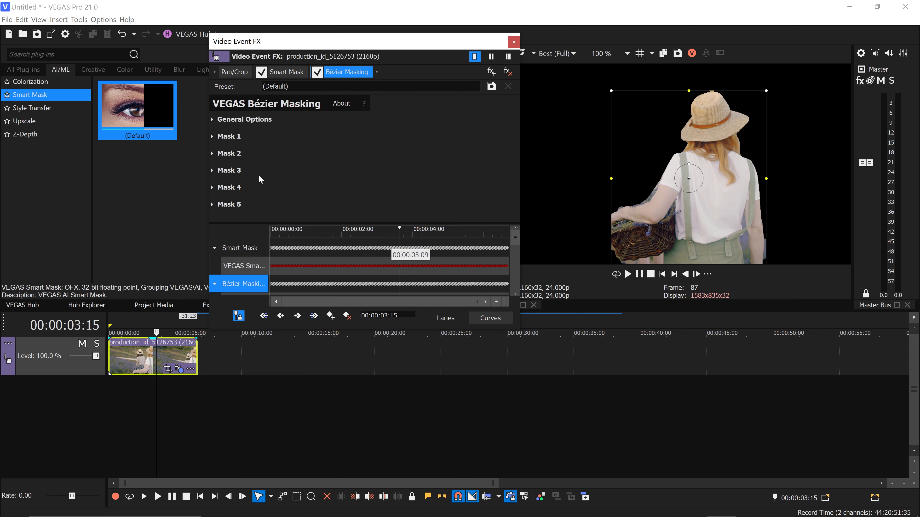
pyautogui.click(212, 136)
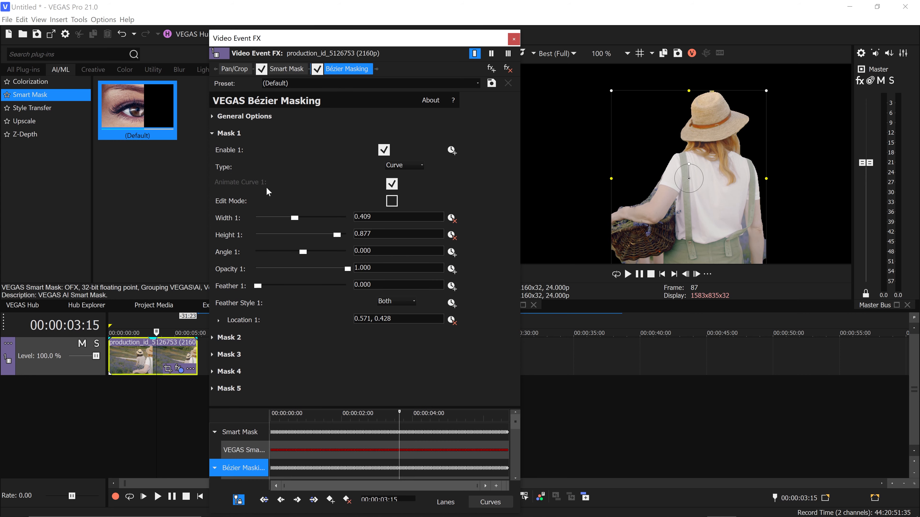
pyautogui.click(212, 117)
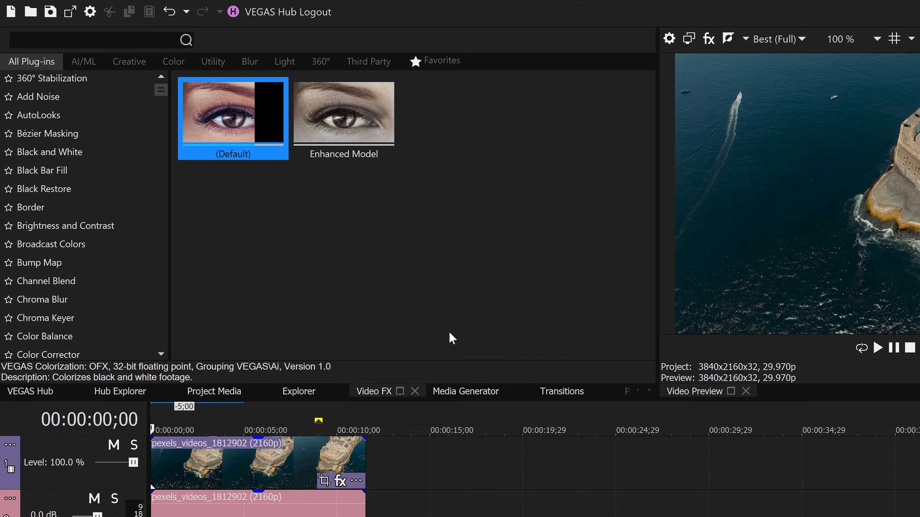
# Find the Mocha Vegas effect with "moch", apply its default preset to the aerial sea clip and launch Mocha, dismissing the Boris FX message
pyautogui.click(111, 40)
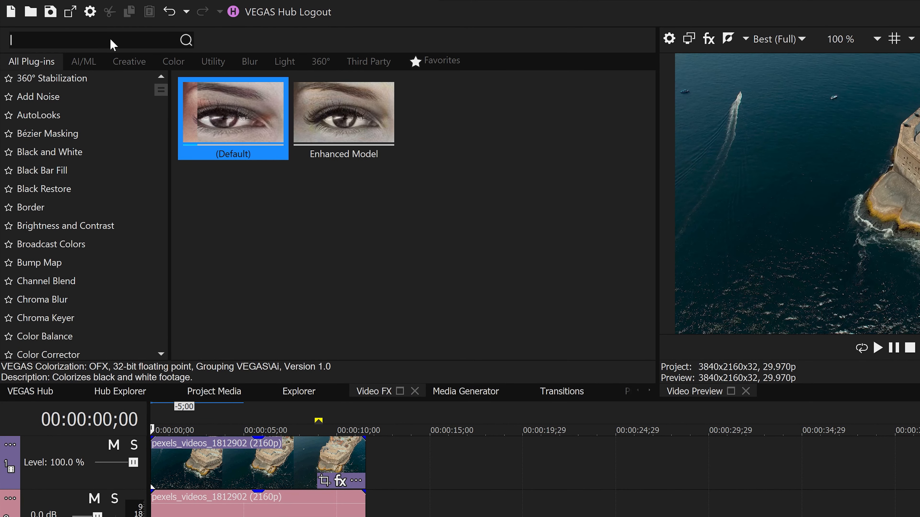
pyautogui.write('moch')
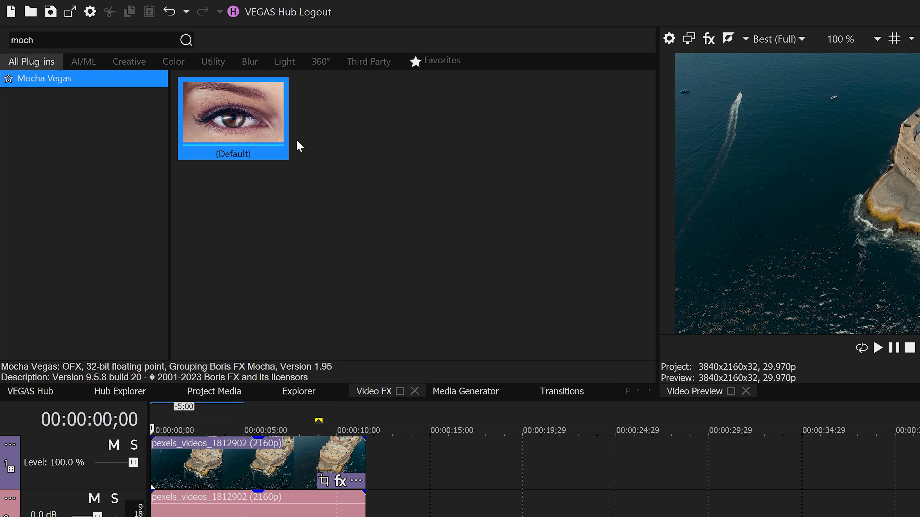
pyautogui.moveTo(227, 135); pyautogui.dragTo(304, 456)
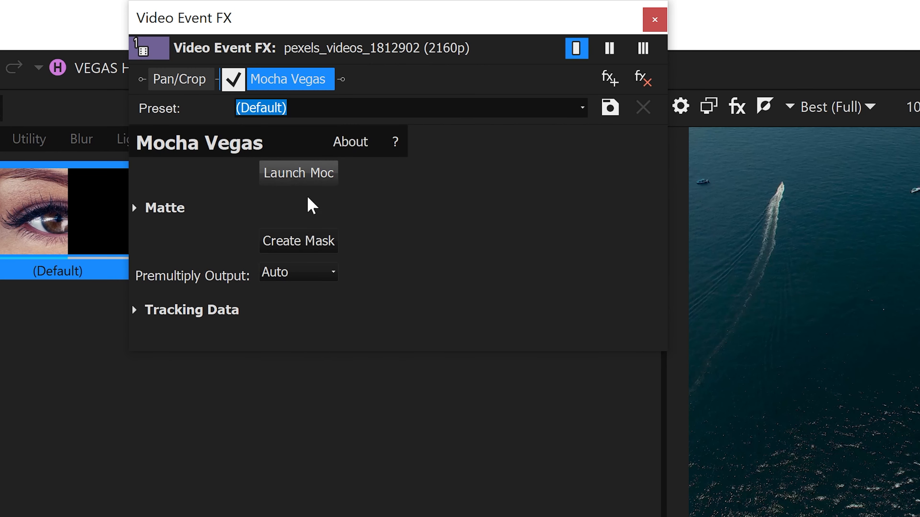
pyautogui.click(303, 174)
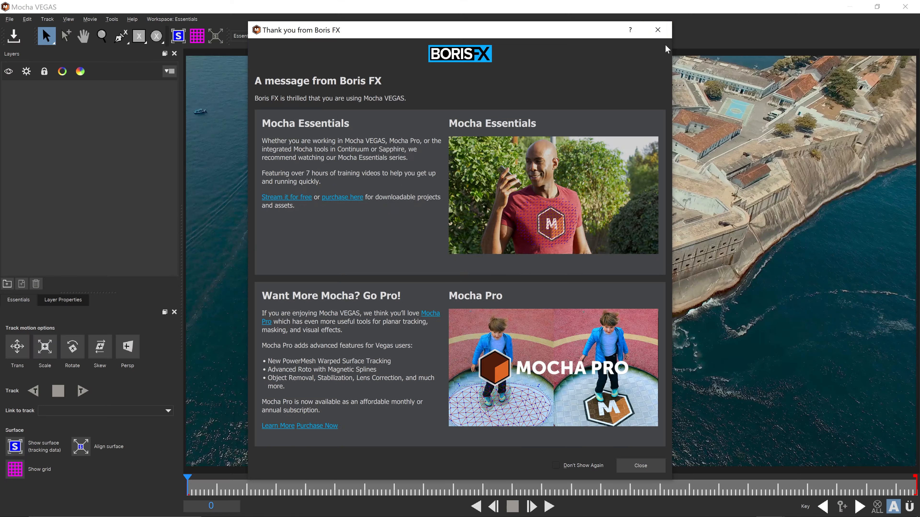
pyautogui.click(658, 31)
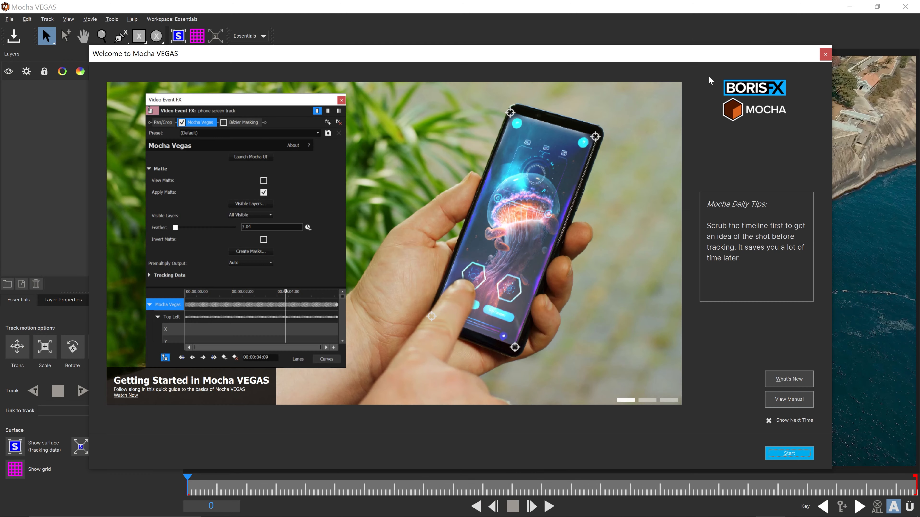
# Dismiss the Mocha welcome window and shorten the tracking range to a short section at the clip's start
pyautogui.click(825, 55)
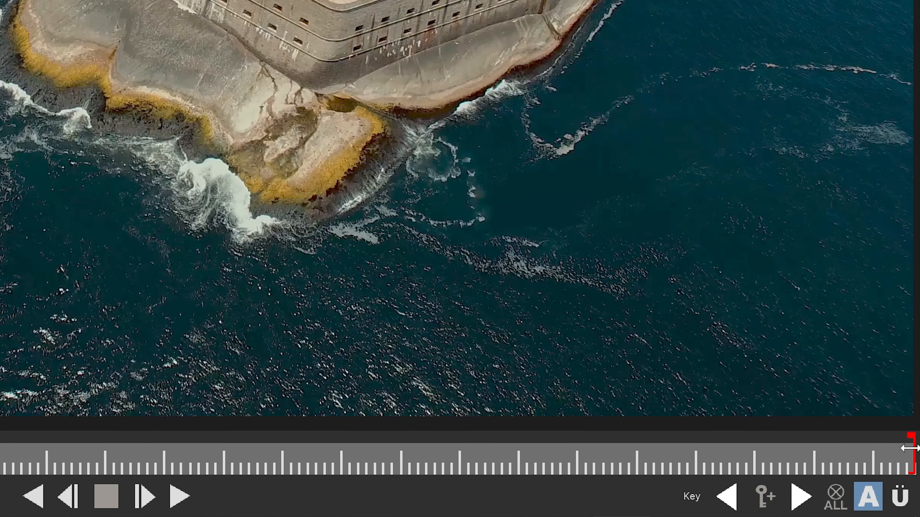
pyautogui.moveTo(909, 448); pyautogui.dragTo(0, 448)
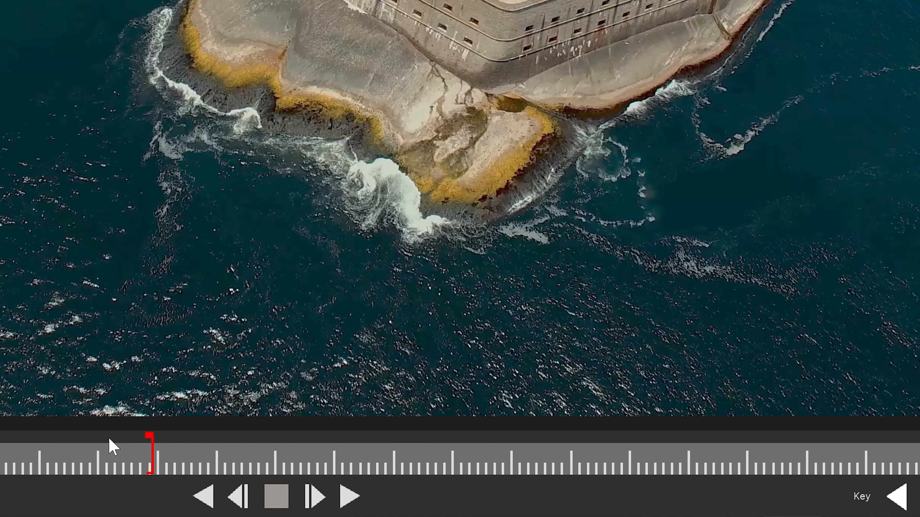
pyautogui.moveTo(110, 447); pyautogui.dragTo(0, 462)
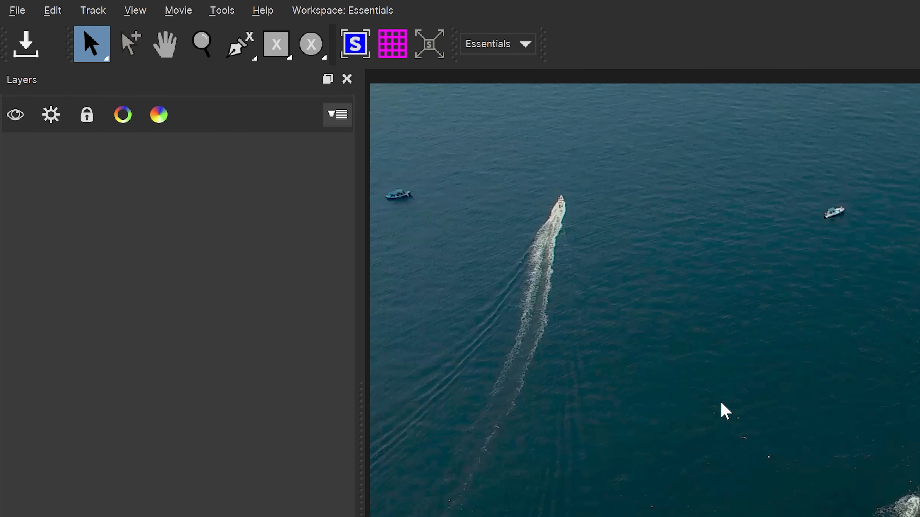
# Draw a four-point X-spline around the flat roof of the fort's central building
pyautogui.click(239, 48)
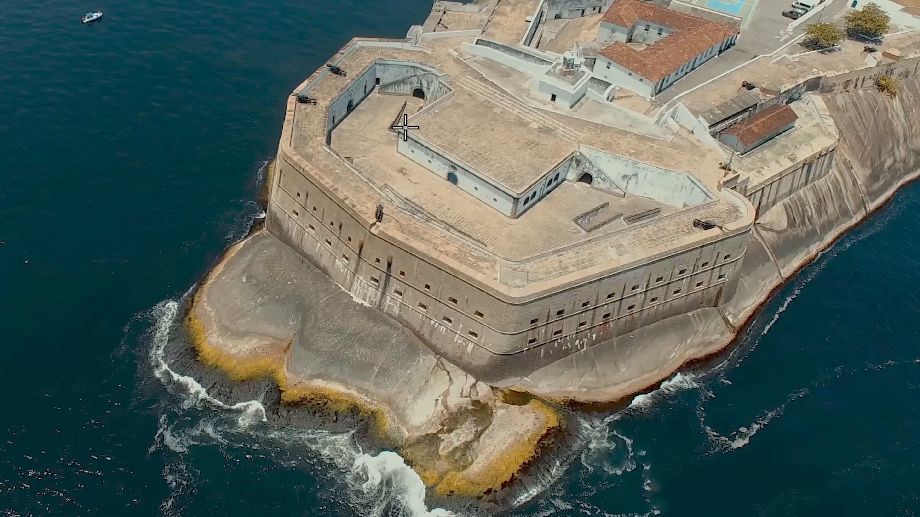
pyautogui.click(404, 126)
pyautogui.click(456, 95)
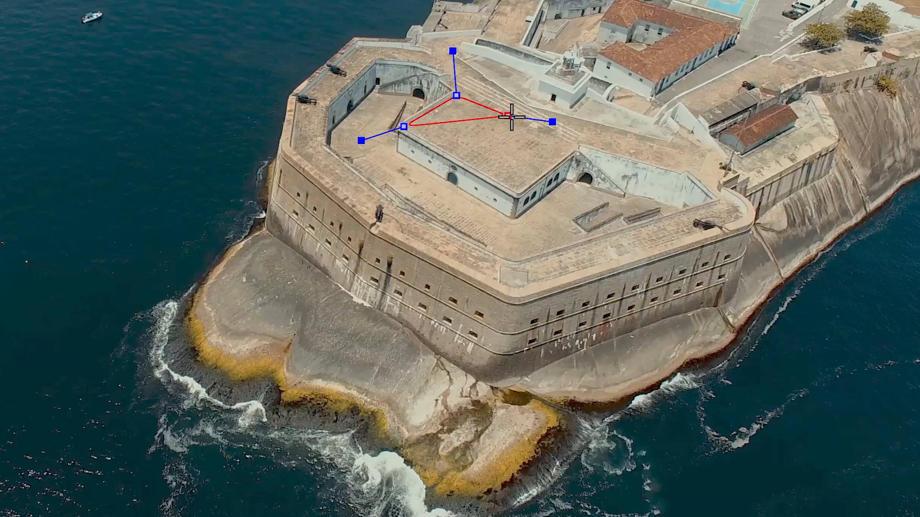
pyautogui.click(579, 147)
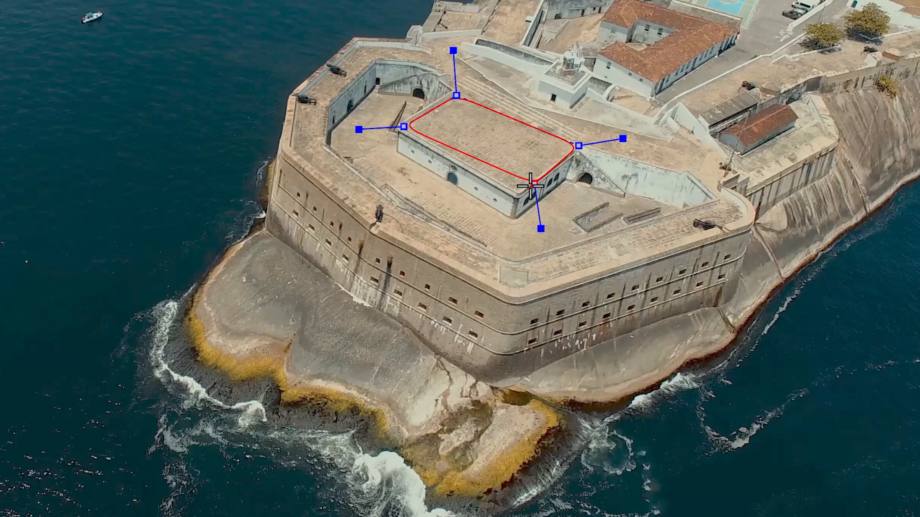
pyautogui.click(518, 190)
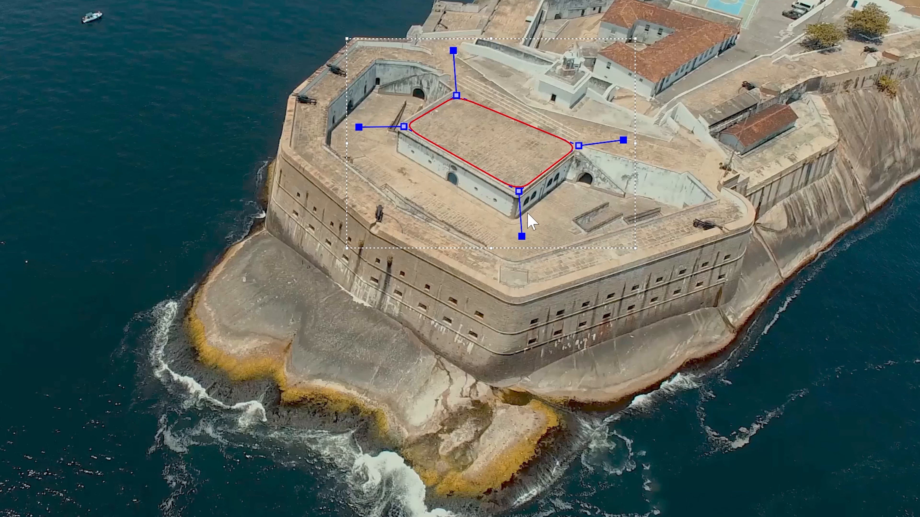
# Sharpen all four corners of the roof spline so its edges follow the roof outline
pyautogui.moveTo(521, 236); pyautogui.dragTo(522, 245)
pyautogui.moveTo(626, 141); pyautogui.dragTo(632, 138)
pyautogui.moveTo(358, 126); pyautogui.dragTo(350, 127)
pyautogui.moveTo(455, 49); pyautogui.dragTo(452, 42)
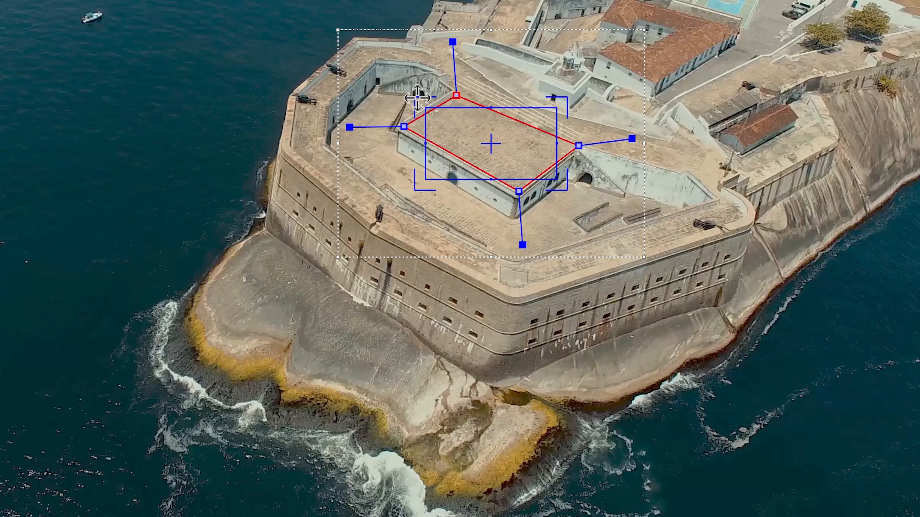
# Fit the planar surface's four corners to the roof's corners and track the layer forward with perspective motion enabled
pyautogui.moveTo(417, 97); pyautogui.dragTo(448, 85)
pyautogui.moveTo(558, 179); pyautogui.dragTo(518, 191)
pyautogui.moveTo(556, 107); pyautogui.dragTo(579, 145)
pyautogui.moveTo(426, 180); pyautogui.dragTo(403, 126)
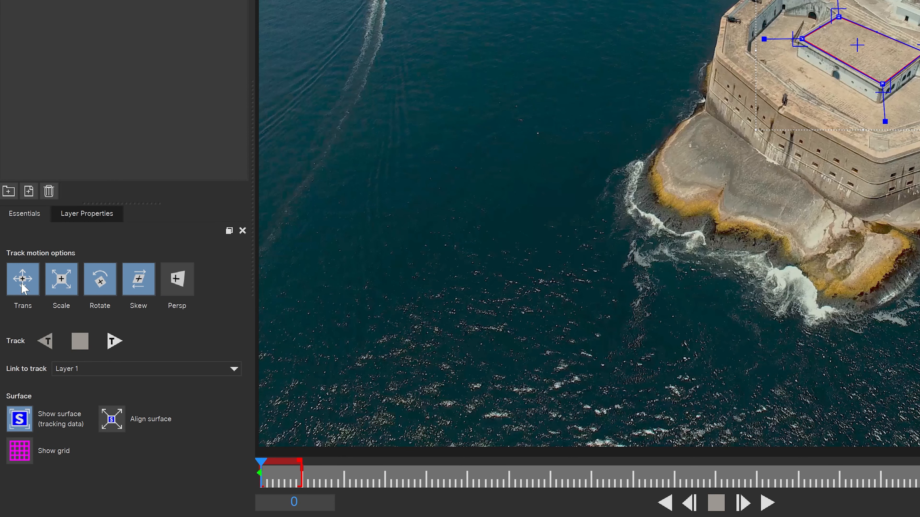
pyautogui.click(184, 288)
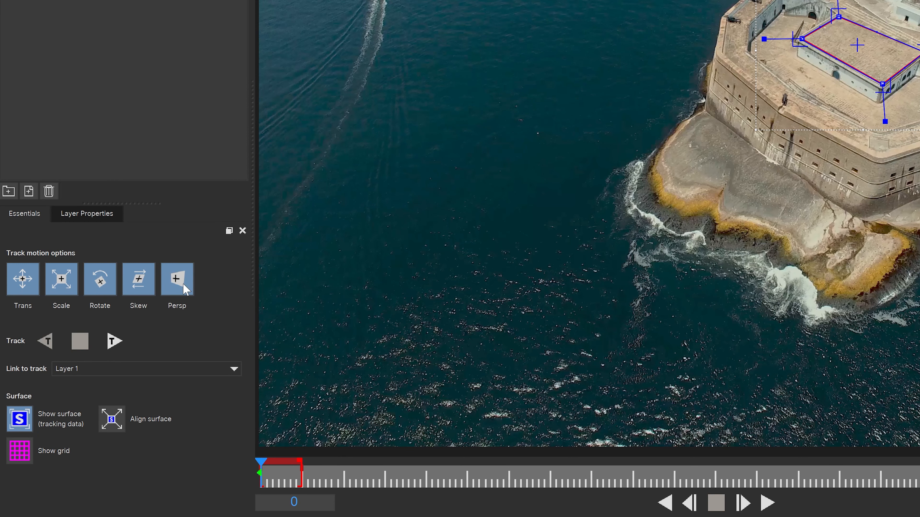
pyautogui.click(119, 345)
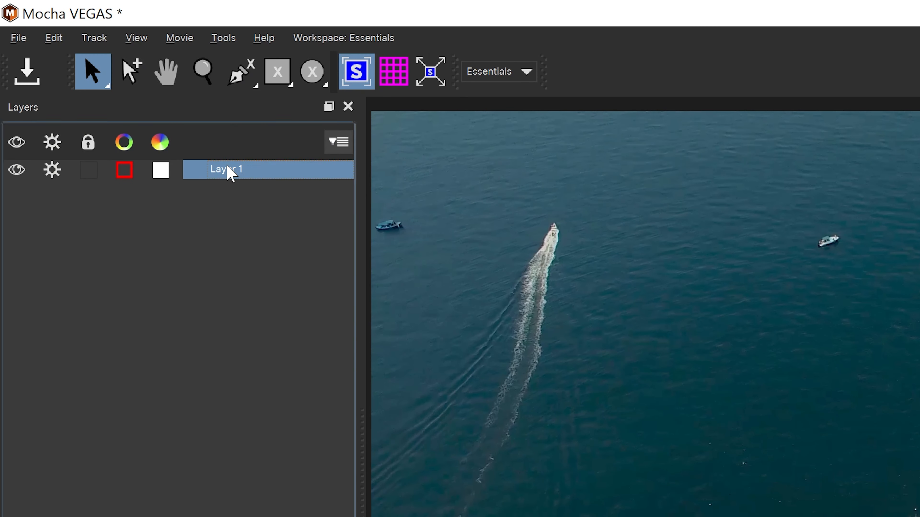
# Rename the tracked layer as roof and save the Mocha project
pyautogui.doubleClick(113, 86)
pyautogui.write('roof')
pyautogui.press('Return')
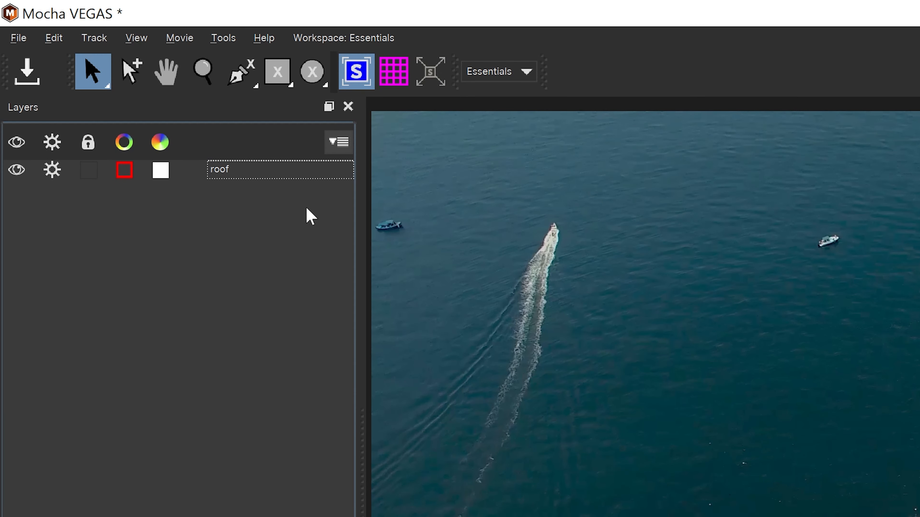
pyautogui.click(27, 75)
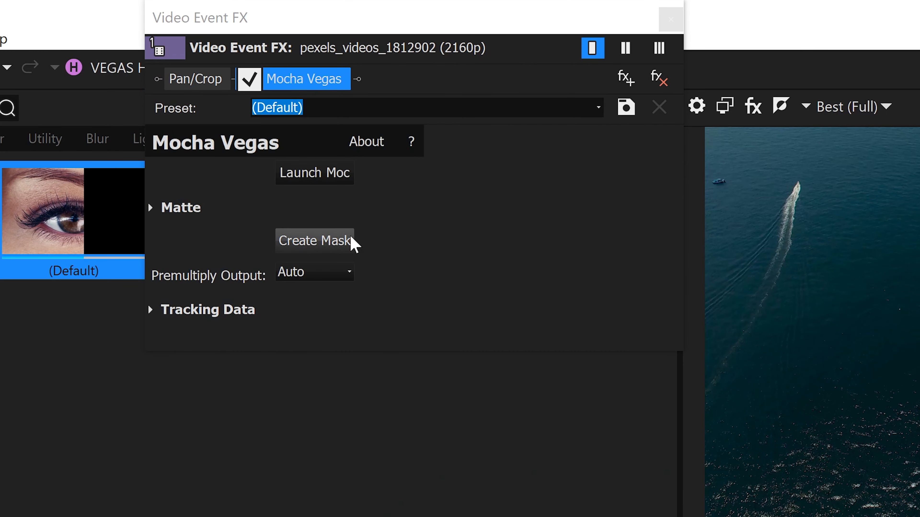
# Create a Bézier mask from the Mocha roof layer and enable Mask FX in the mask's General Options
pyautogui.click(351, 242)
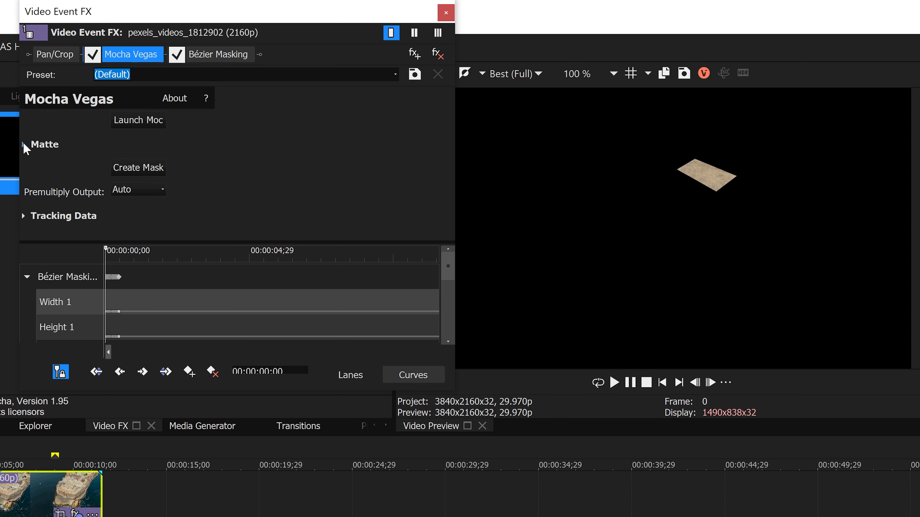
pyautogui.click(23, 144)
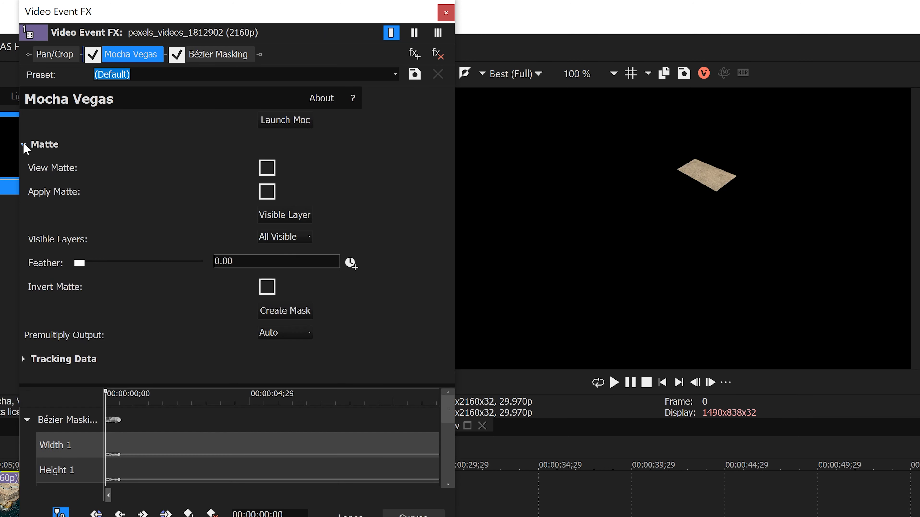
pyautogui.click(213, 55)
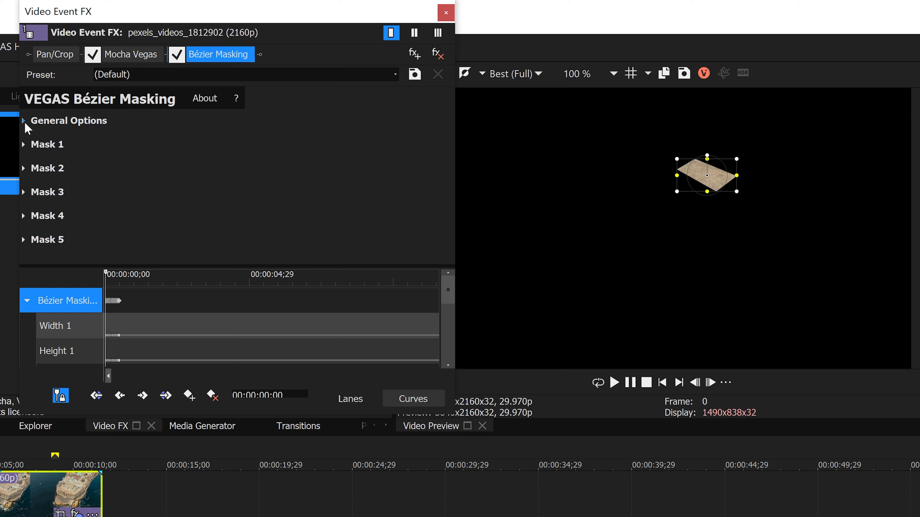
pyautogui.click(25, 123)
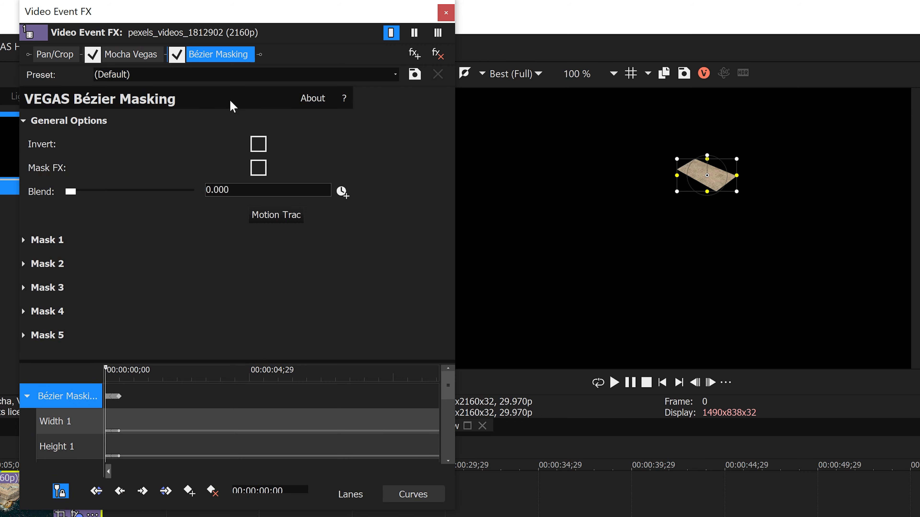
pyautogui.click(258, 168)
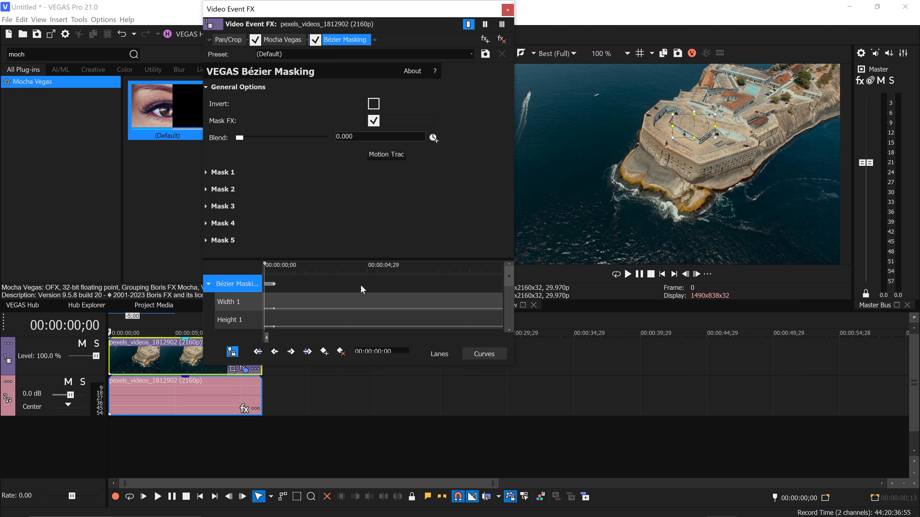
# Insert a video track above the fort clip and place vegas pro 21 logo.png at its start
pyautogui.rightClick(259, 429)
pyautogui.click(295, 456)
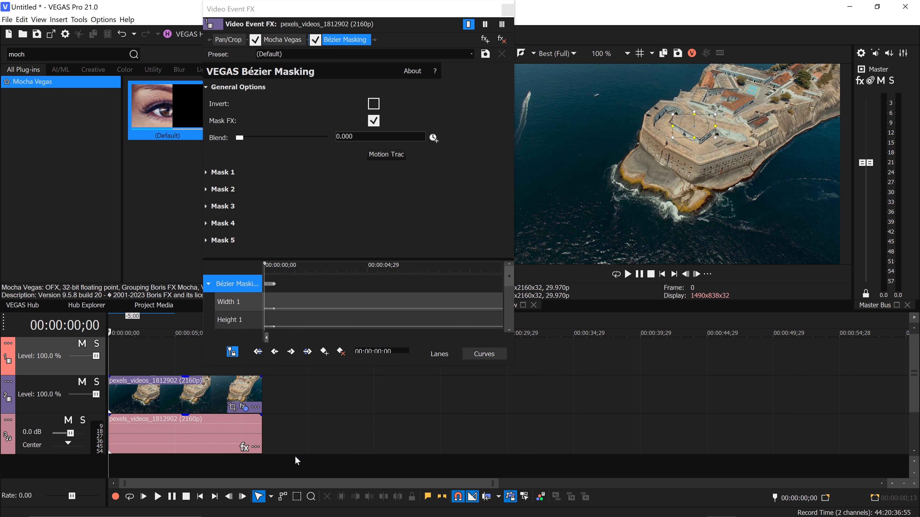
pyautogui.moveTo(365, 514)
pyautogui.click(300, 451)
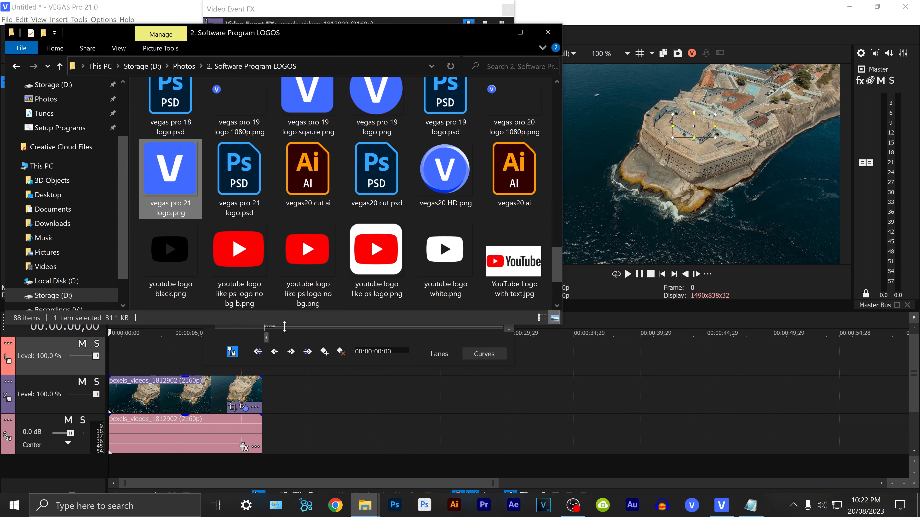
pyautogui.moveTo(175, 199); pyautogui.dragTo(128, 362)
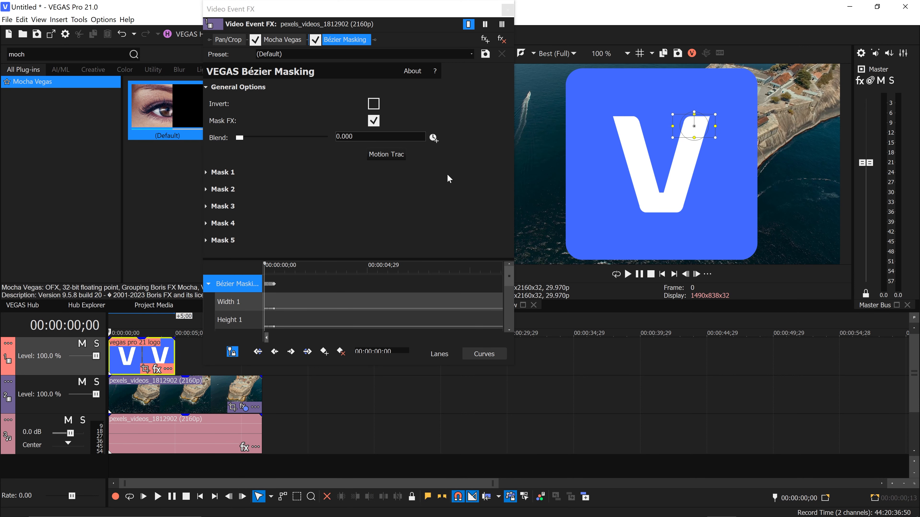
# Create Mocha Vegas tracking data from the roof layer for the four corner points
pyautogui.click(282, 39)
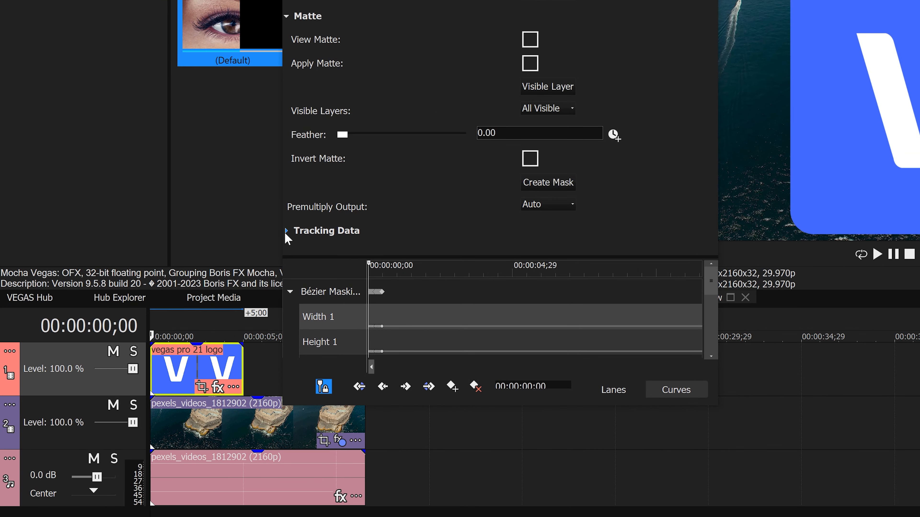
pyautogui.click(287, 232)
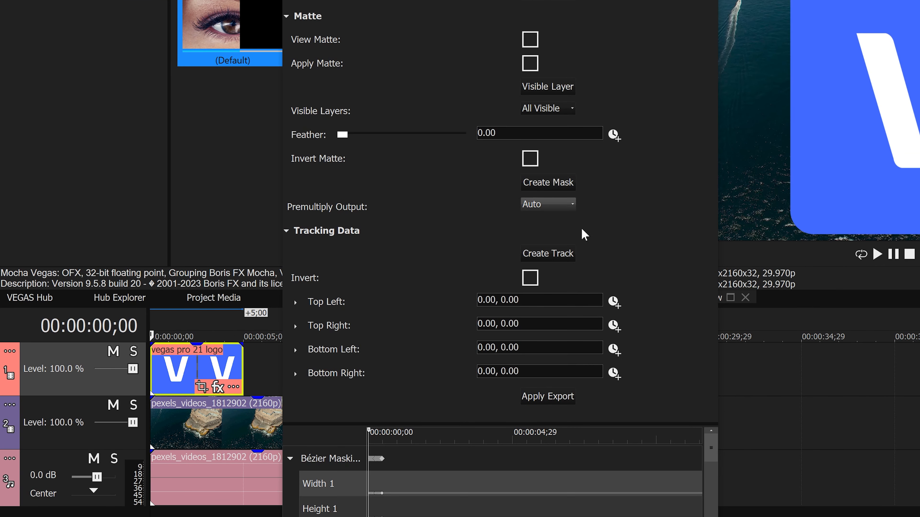
pyautogui.click(548, 255)
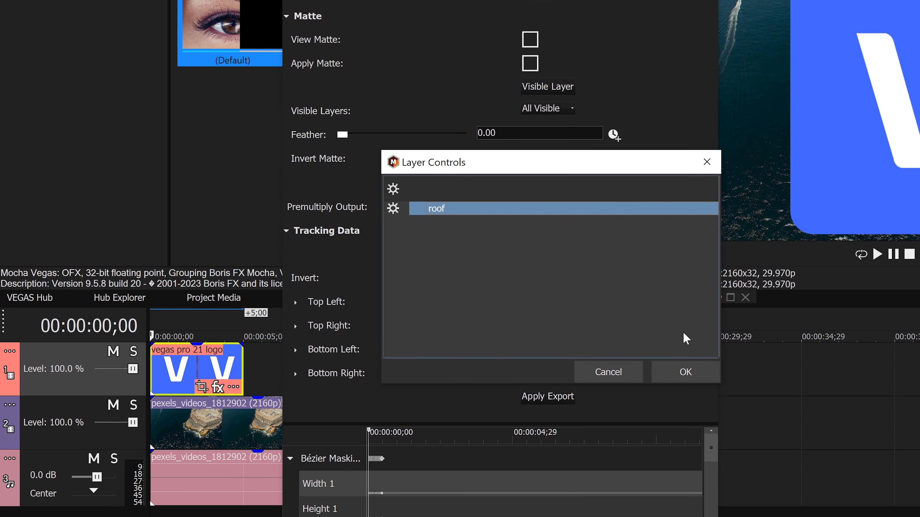
pyautogui.click(685, 371)
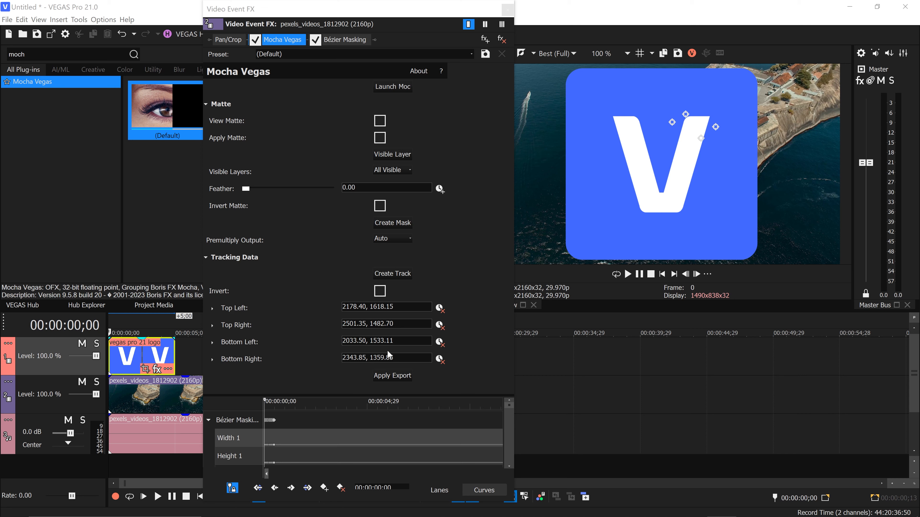
# Export the Mocha 1 motion data onto the logo event with Picture-in-Picture FX, and close the effect and Motion Tracking windows
pyautogui.click(392, 376)
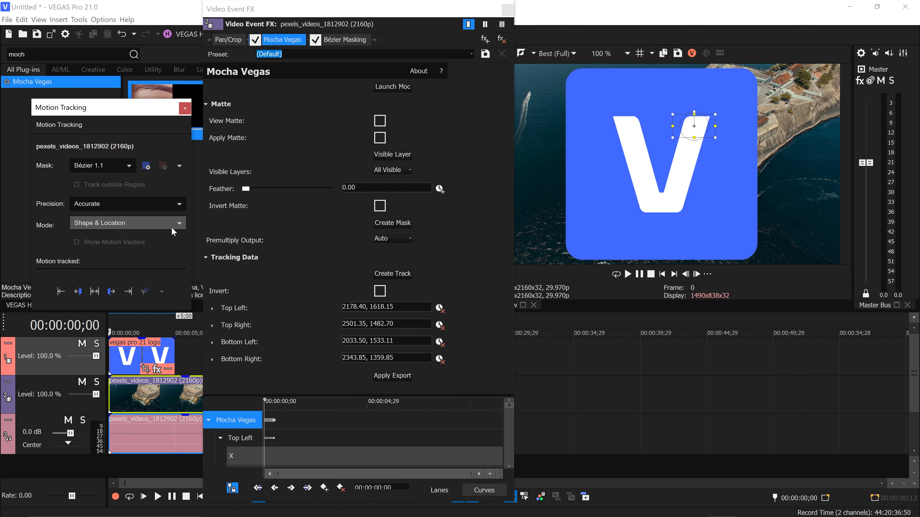
pyautogui.click(110, 165)
pyautogui.click(87, 197)
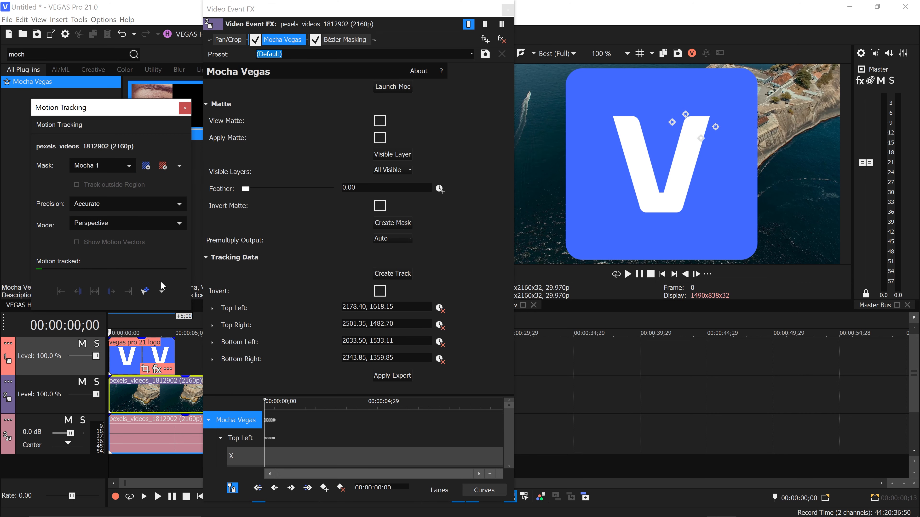
pyautogui.moveTo(157, 298); pyautogui.dragTo(136, 357)
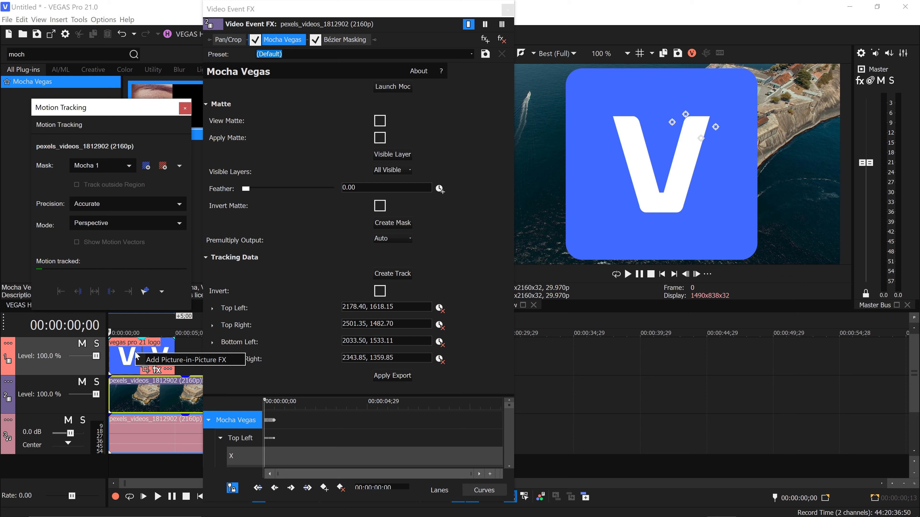
pyautogui.click(179, 361)
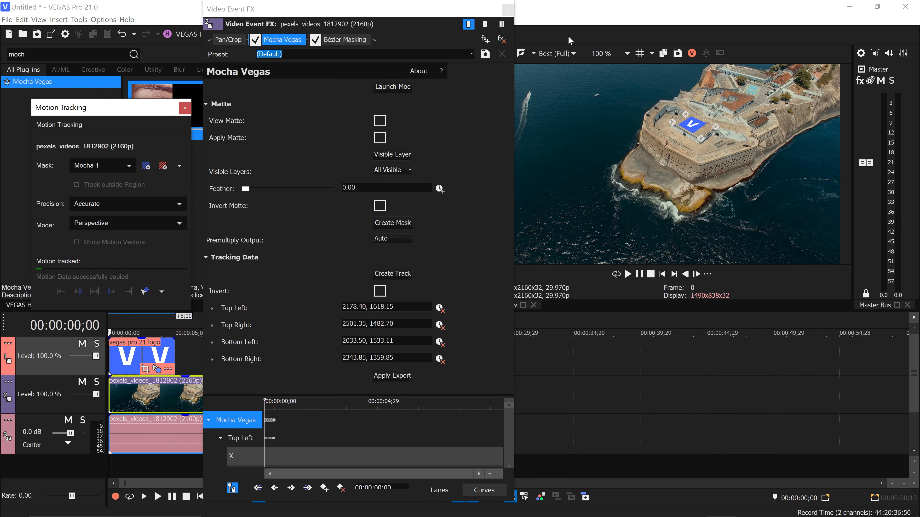
pyautogui.click(507, 9)
pyautogui.click(185, 108)
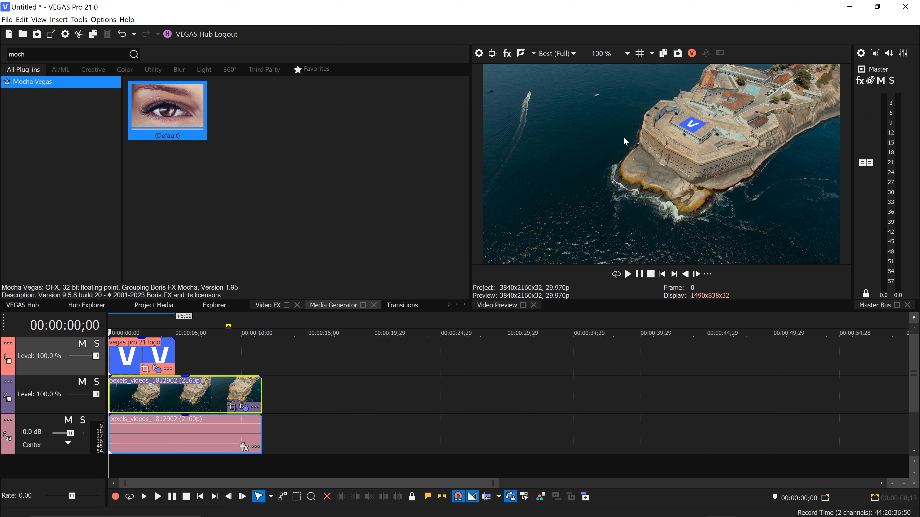